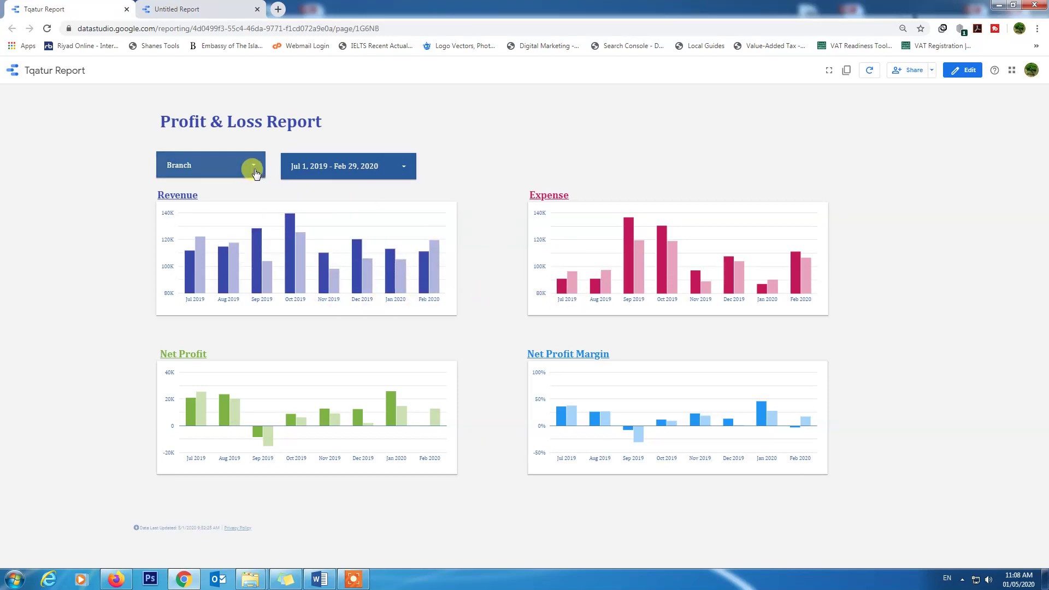
# Check the Branch filter options and the date-range calendar without changing anything
pyautogui.click(252, 165)
pyautogui.moveTo(211, 216)
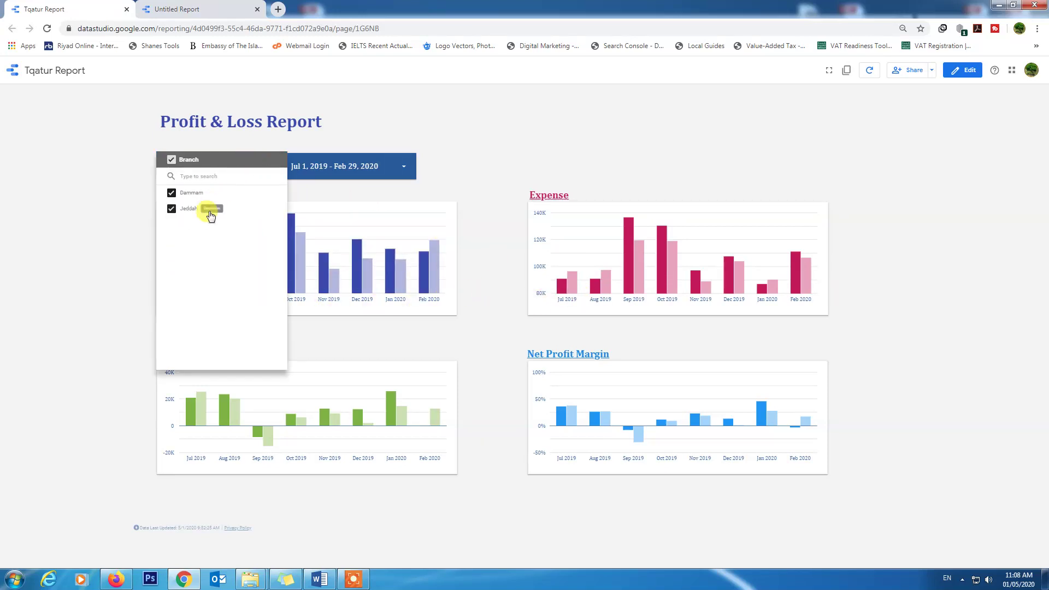
pyautogui.click(427, 181)
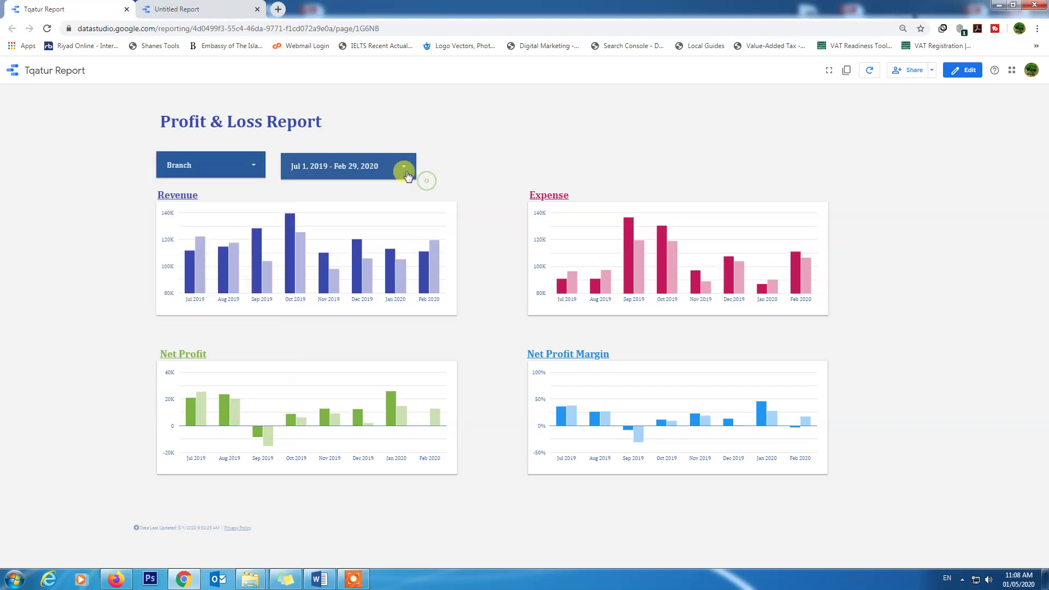
pyautogui.click(404, 167)
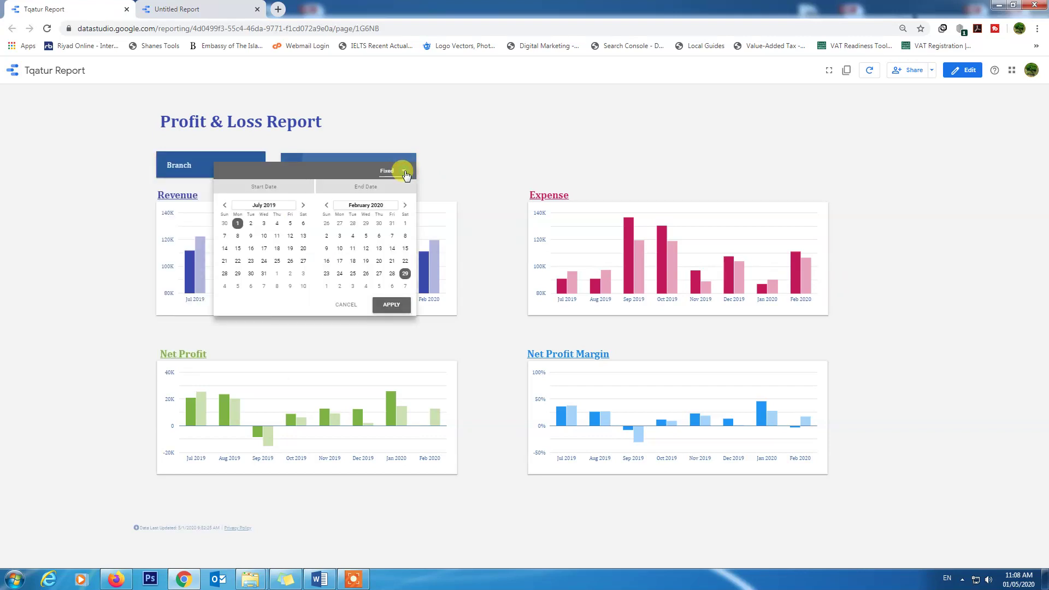
pyautogui.click(468, 172)
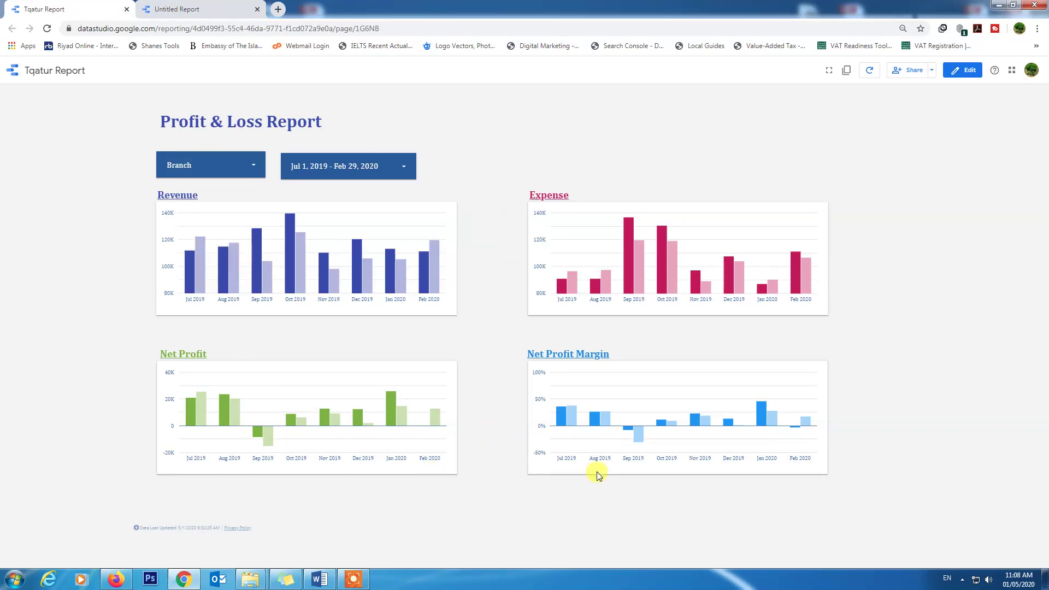
# In the untitled report, turn off the canvas margin and set a custom 1800 × 1000 canvas
pyautogui.click(176, 9)
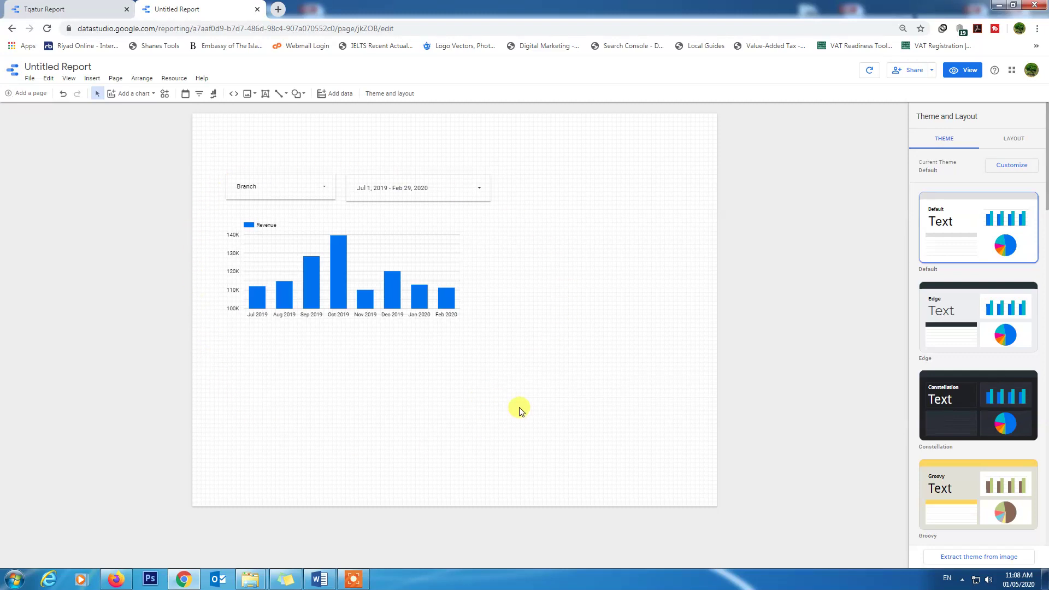
pyautogui.click(1014, 138)
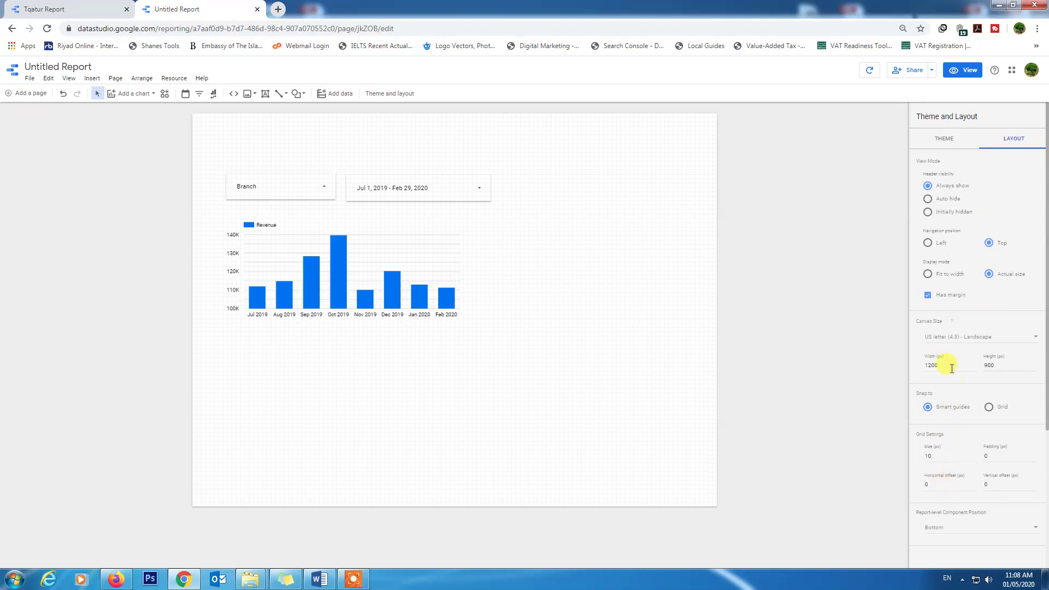
pyautogui.click(928, 296)
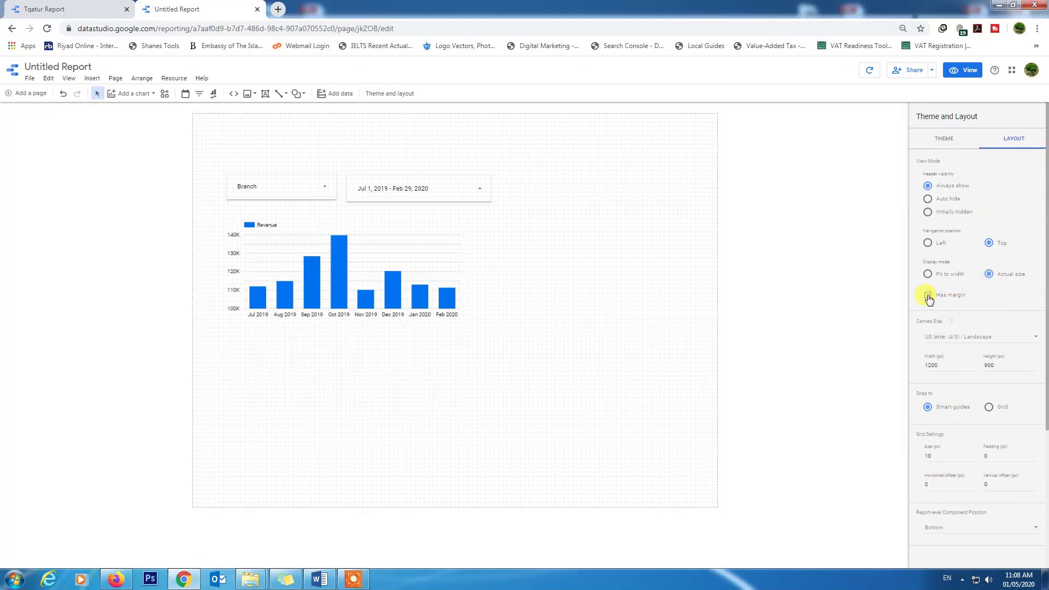
pyautogui.click(952, 337)
pyautogui.click(935, 400)
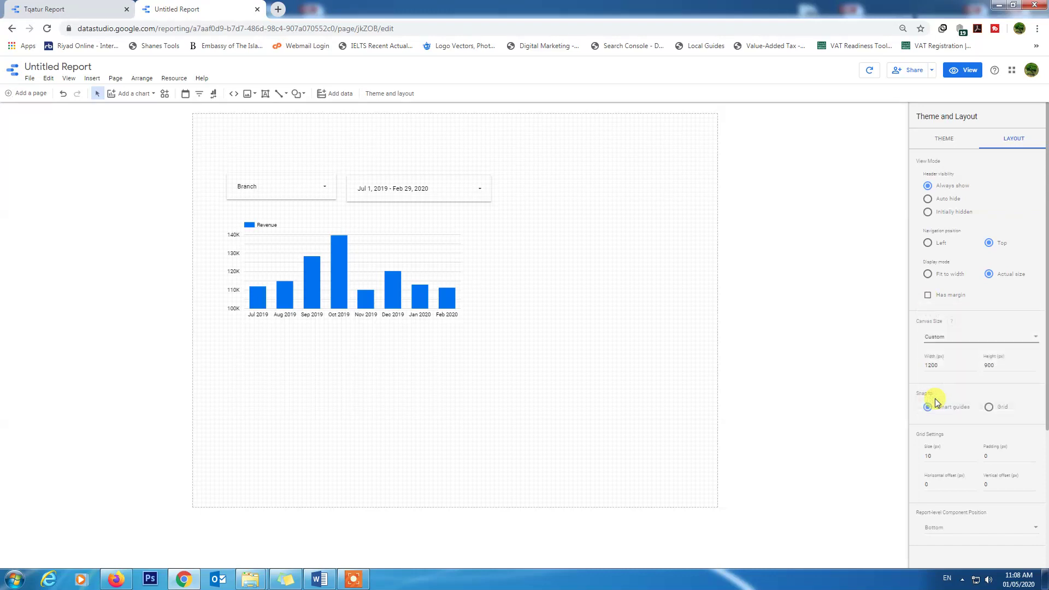
pyautogui.doubleClick(945, 364)
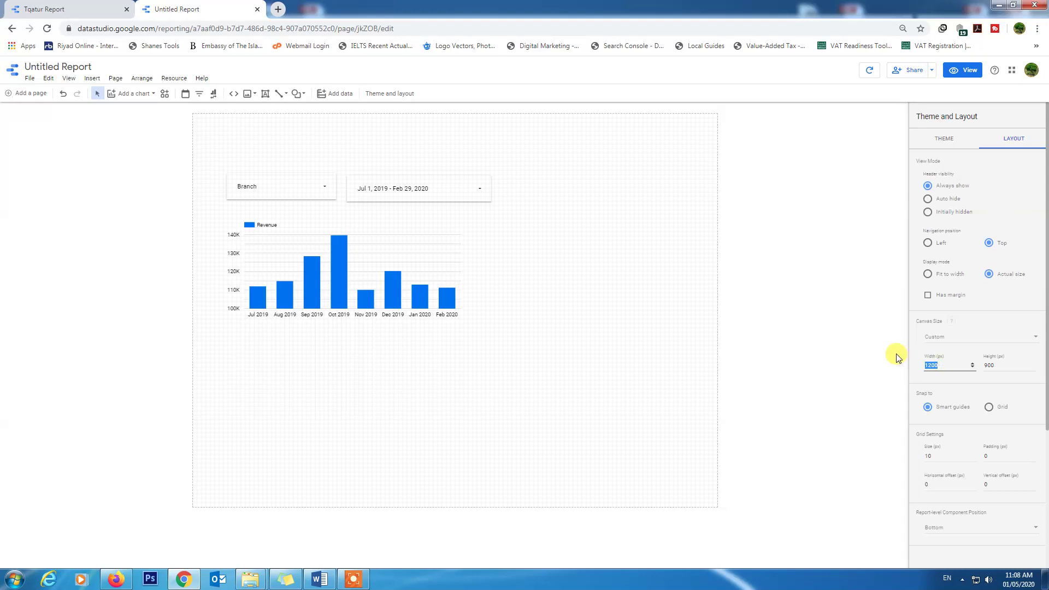
pyautogui.click(1001, 366)
pyautogui.write('1000')
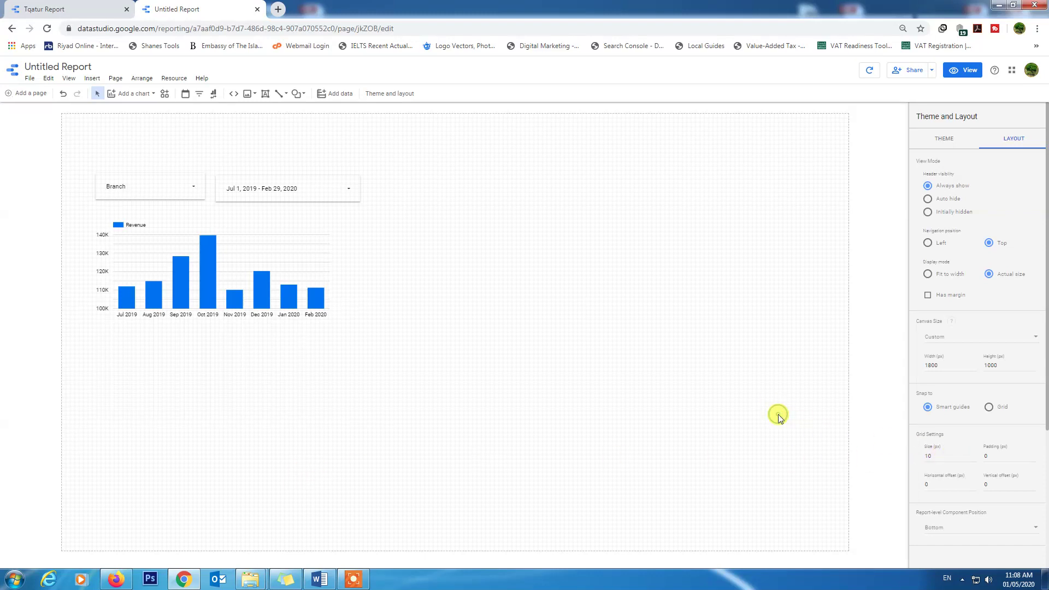
# Start customising the theme with a light grey report background
pyautogui.click(945, 140)
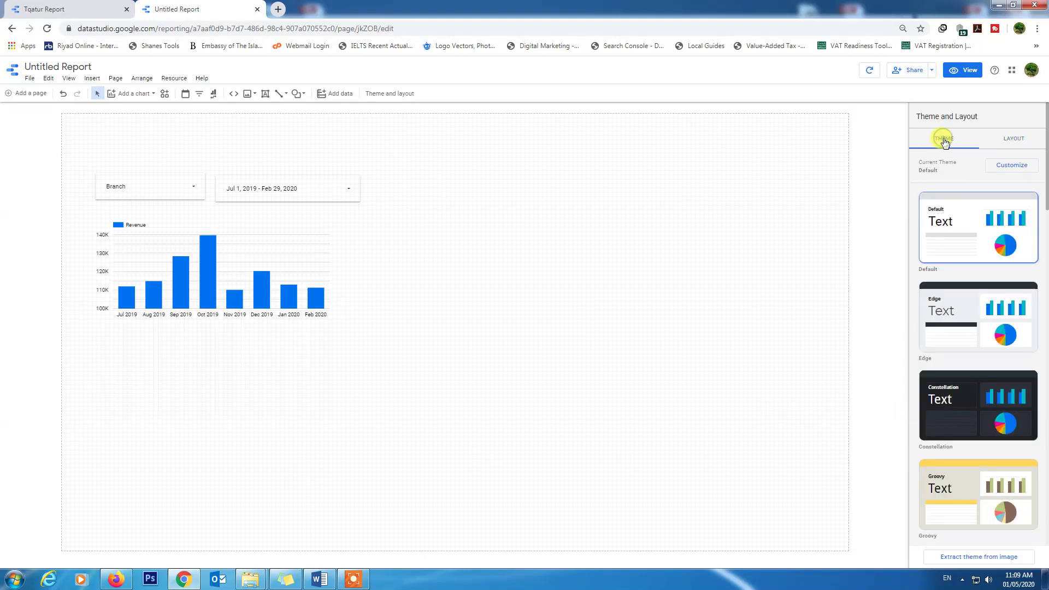
pyautogui.click(1014, 166)
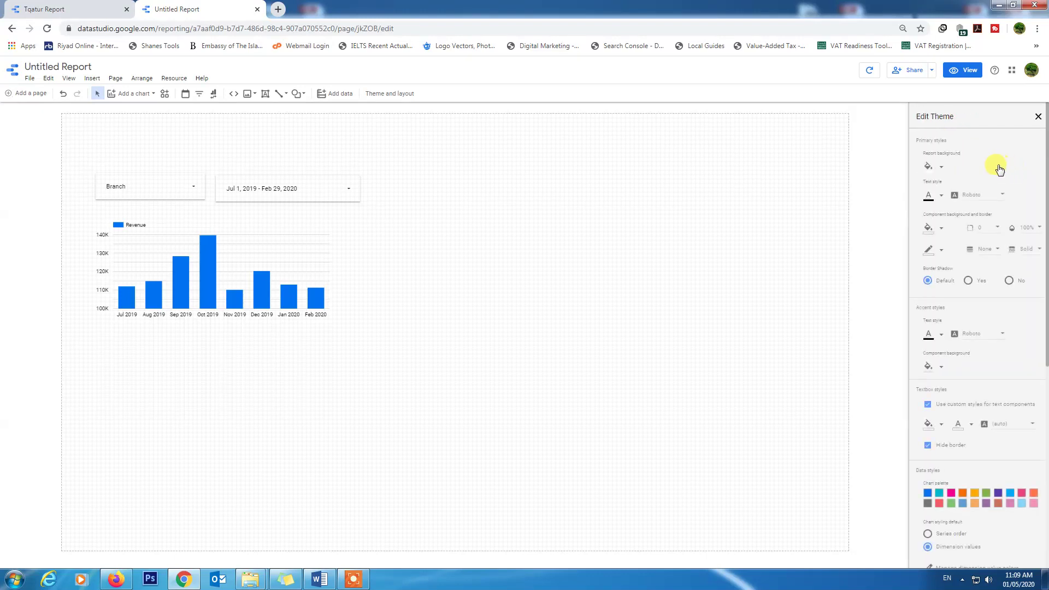
pyautogui.click(942, 170)
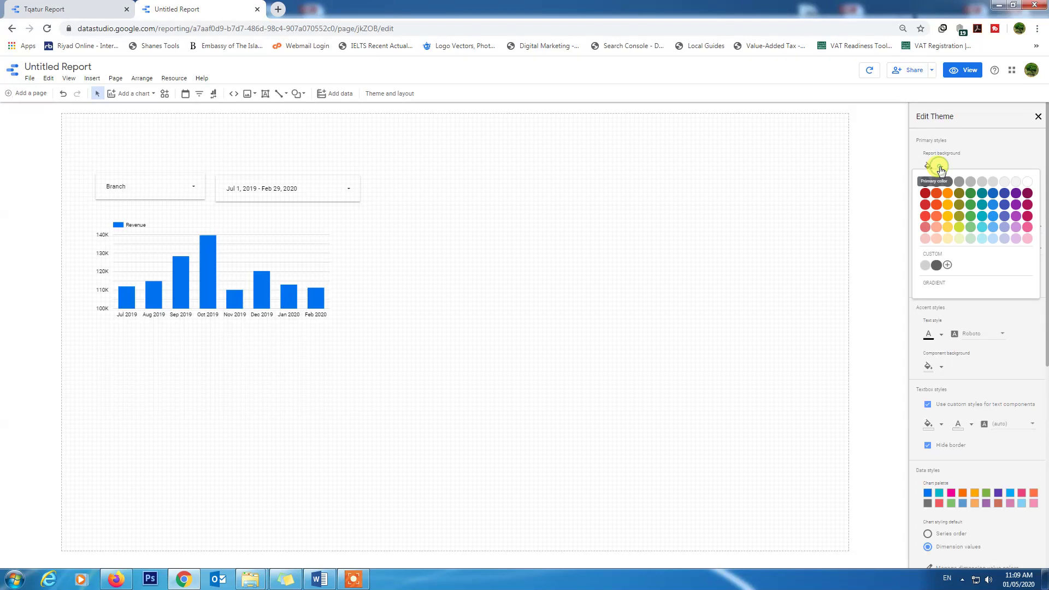
pyautogui.click(1012, 181)
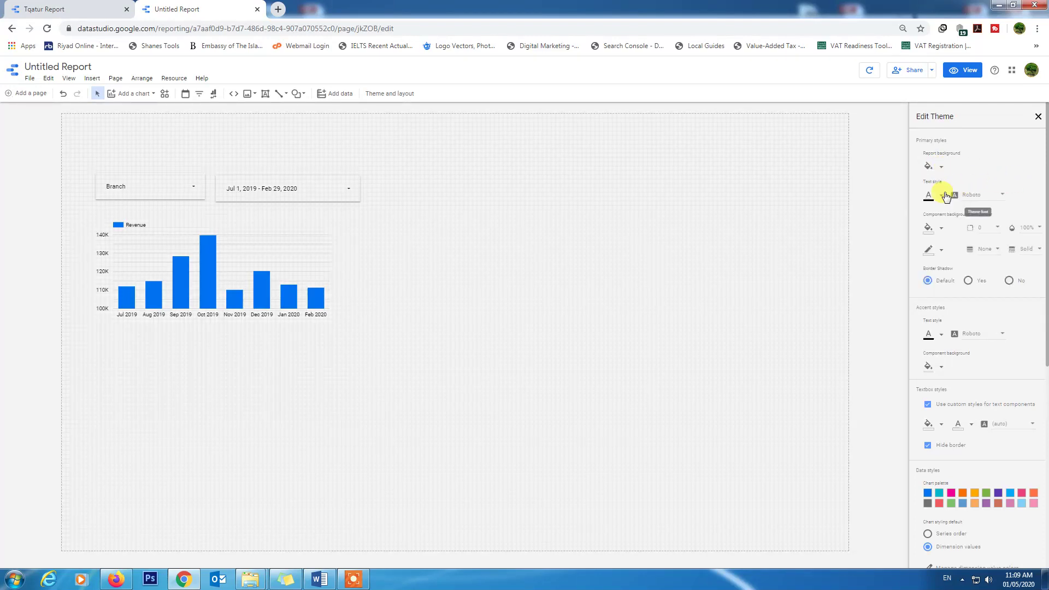
# Set the theme's main text to black in the Cambria font
pyautogui.click(943, 197)
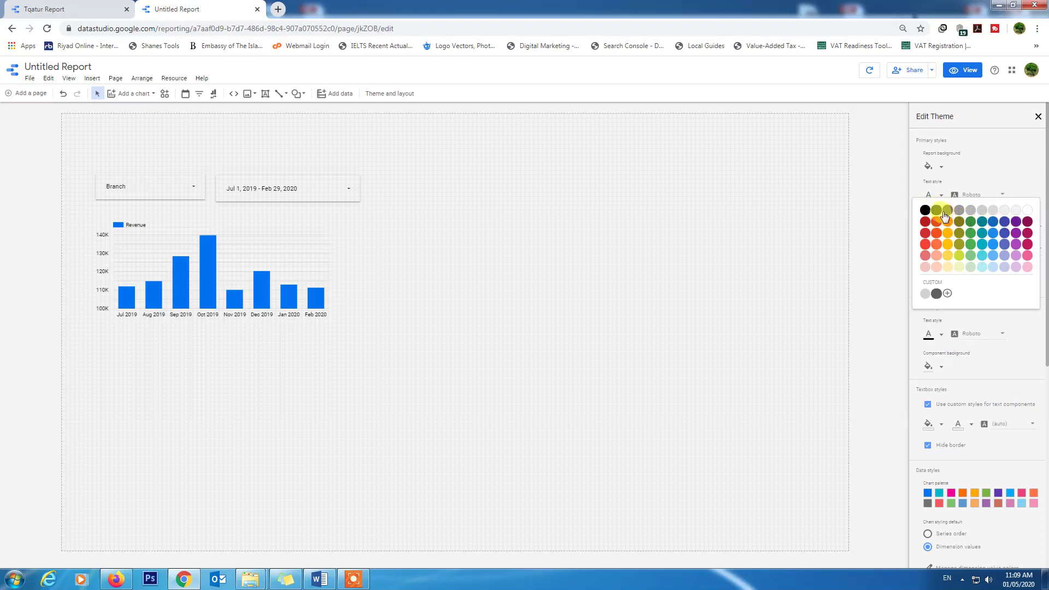
pyautogui.click(926, 211)
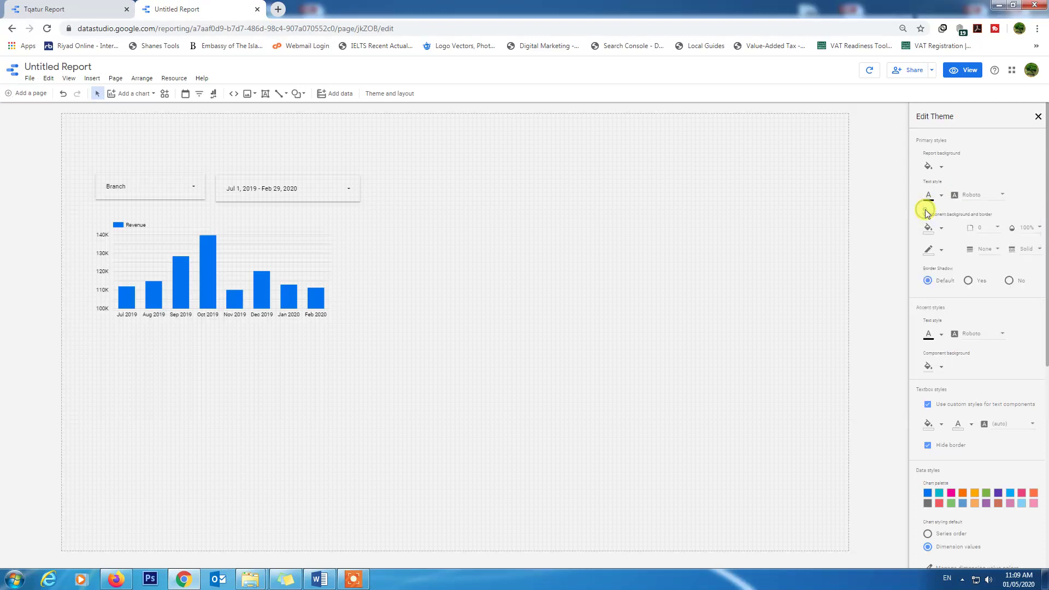
pyautogui.click(1004, 197)
pyautogui.scroll(1, 993, 230)
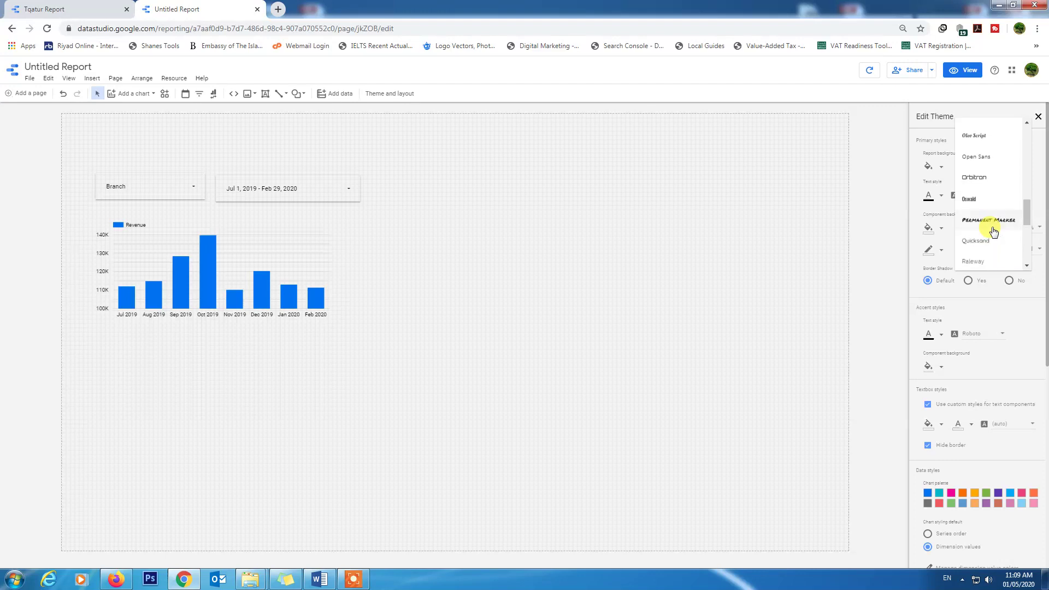
pyautogui.scroll(2, 994, 232)
pyautogui.scroll(3, 993, 232)
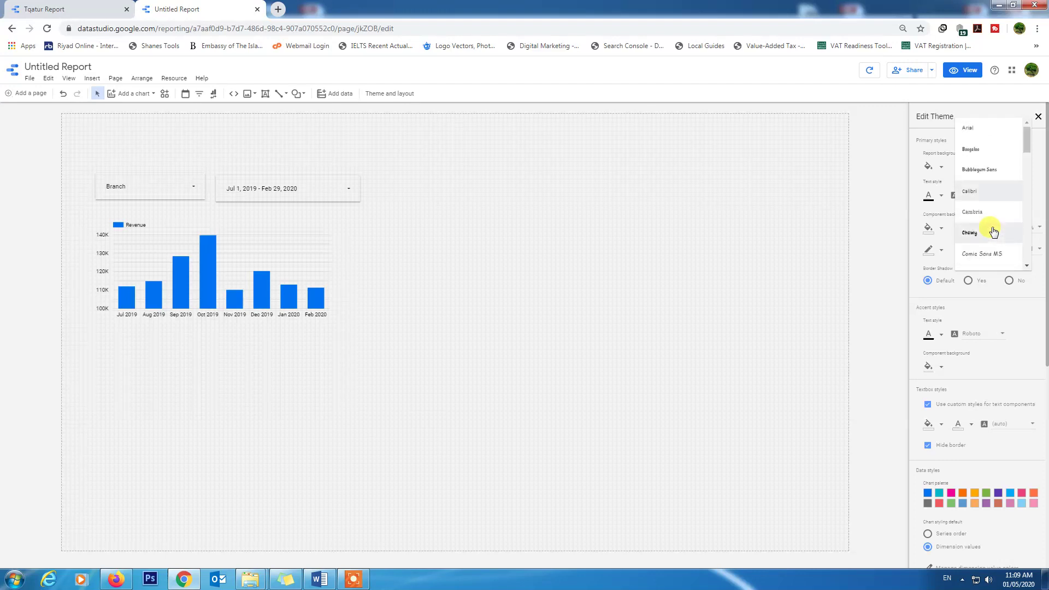
pyautogui.click(968, 212)
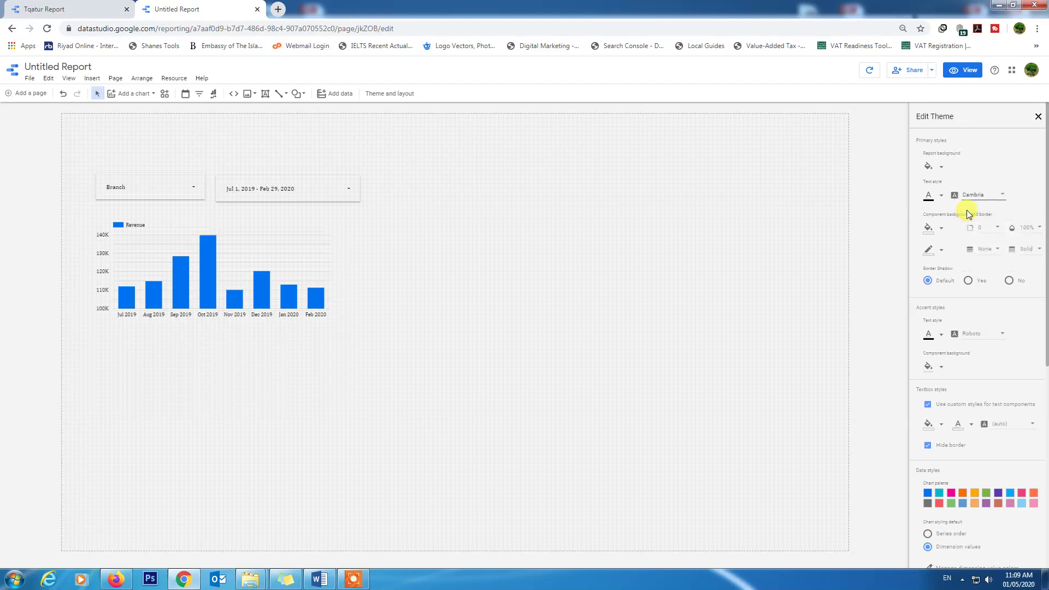
# Give charts and filters a white component background and close the theme editor
pyautogui.click(941, 230)
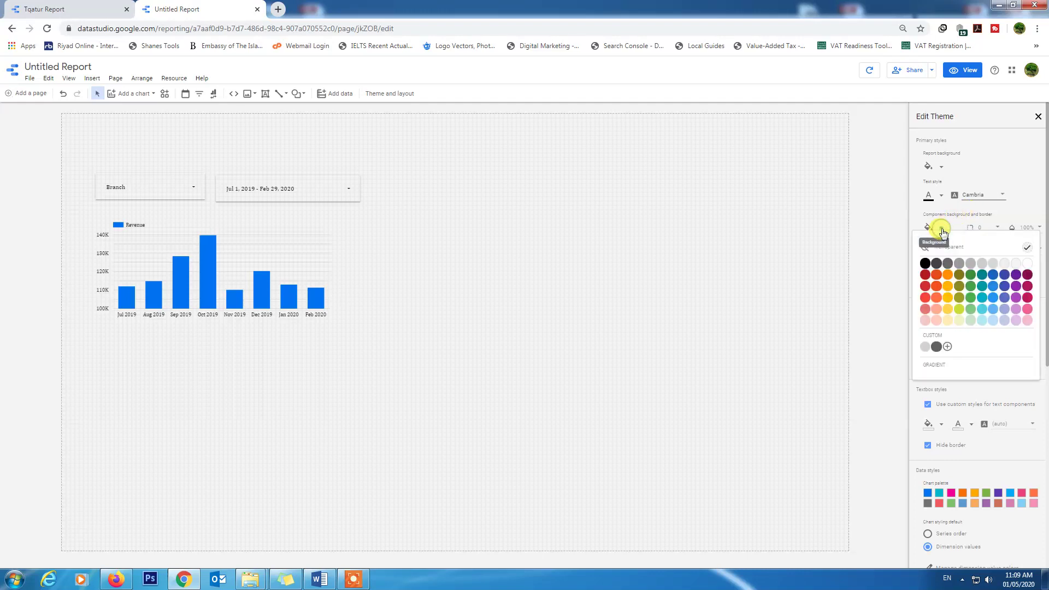
pyautogui.click(1026, 265)
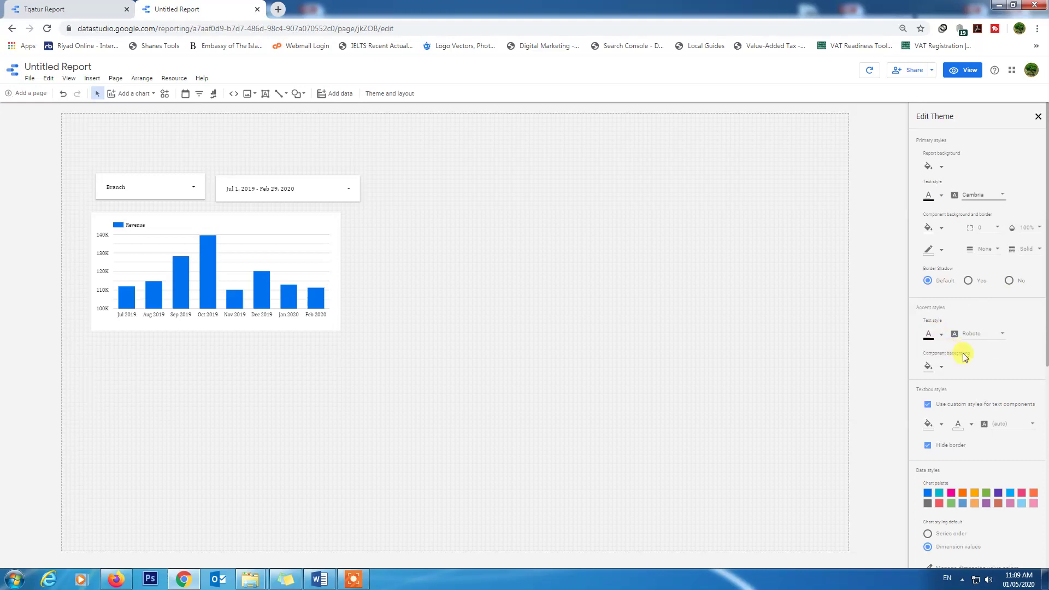
pyautogui.scroll(-1, 967, 356)
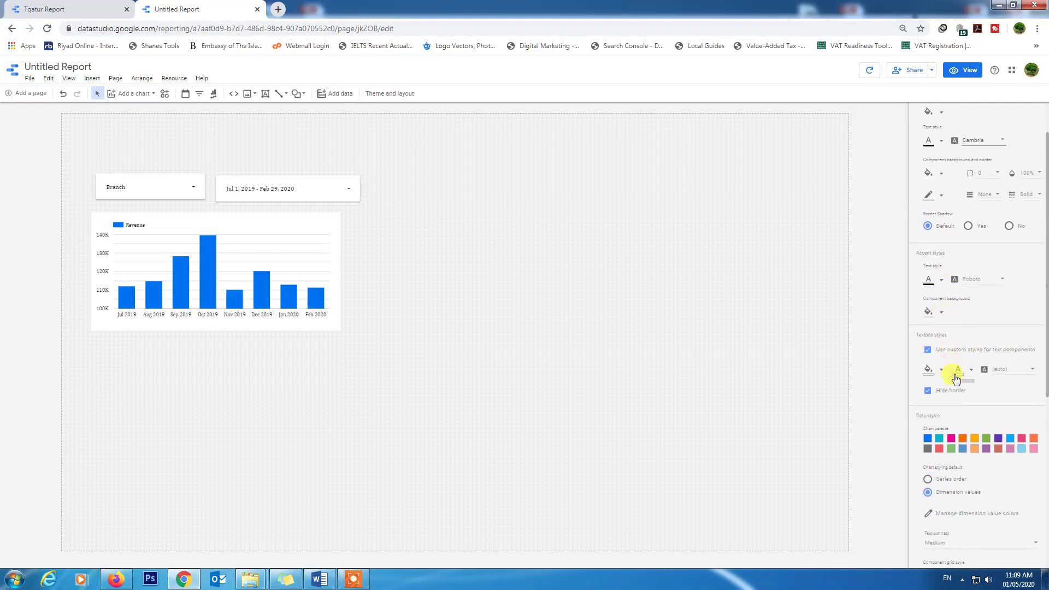
pyautogui.scroll(-1, 951, 360)
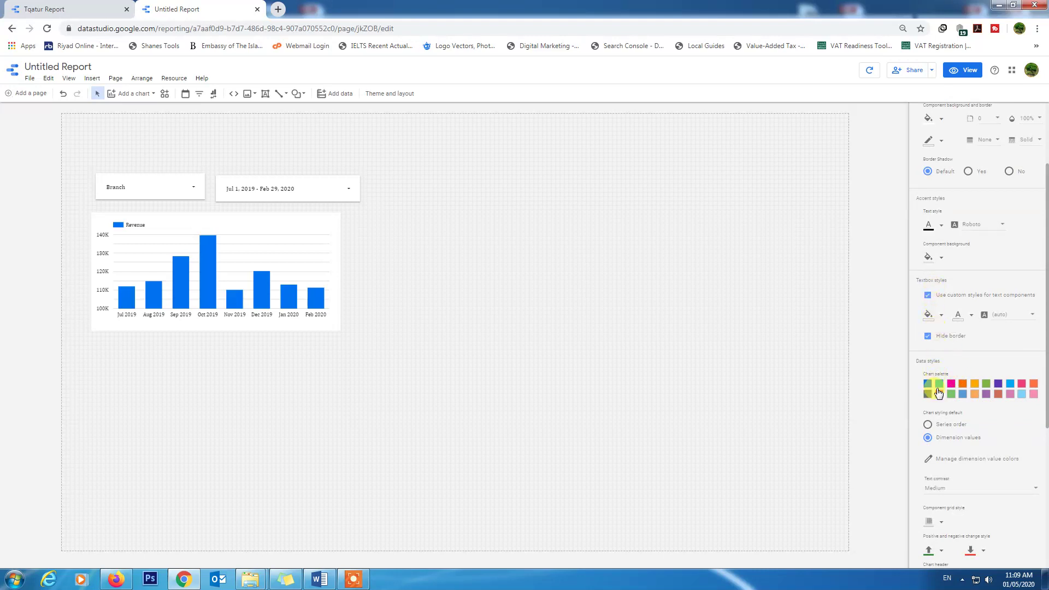
pyautogui.scroll(-2, 951, 448)
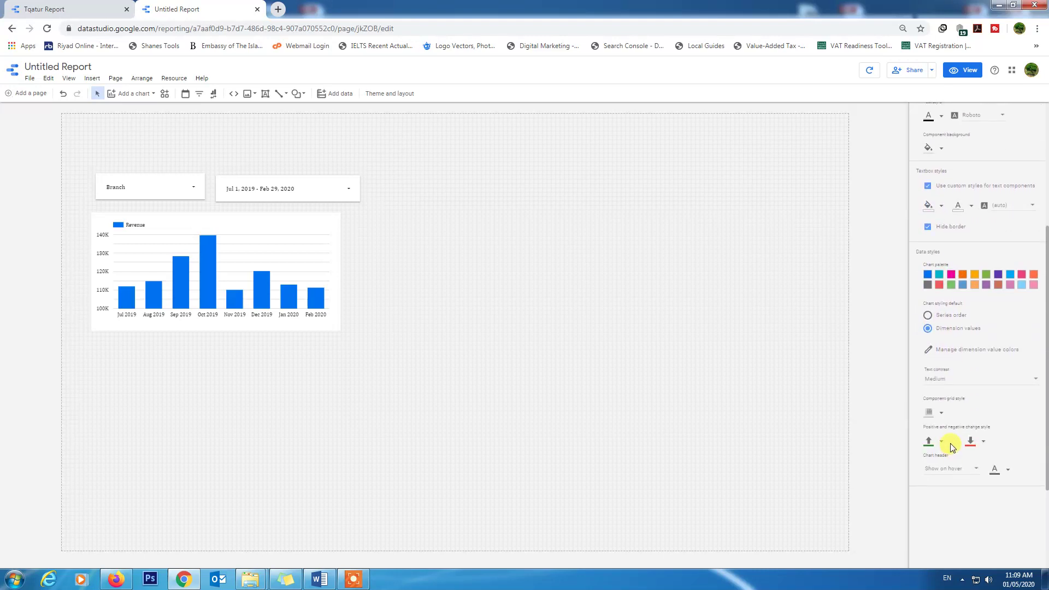
pyautogui.scroll(4, 951, 447)
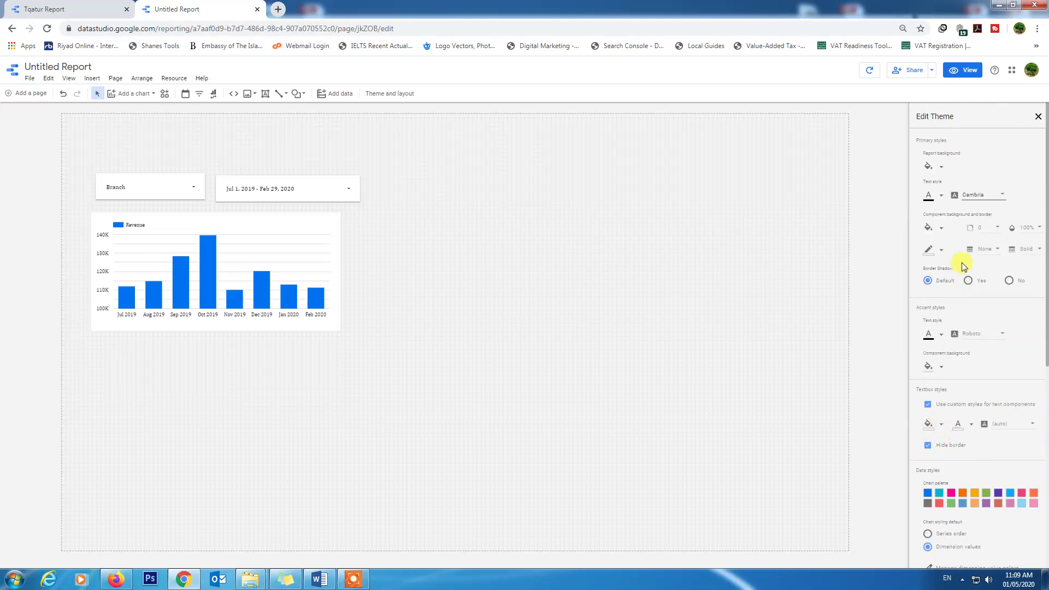
pyautogui.click(480, 300)
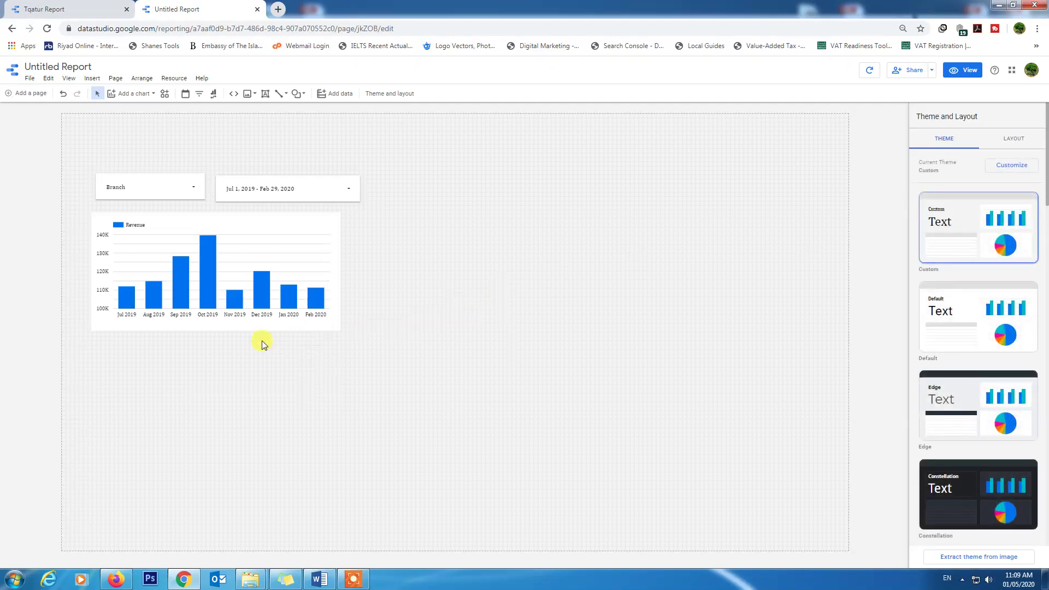
# Shift the Revenue chart slightly right and down, and widen it
pyautogui.moveTo(235, 287); pyautogui.dragTo(258, 311)
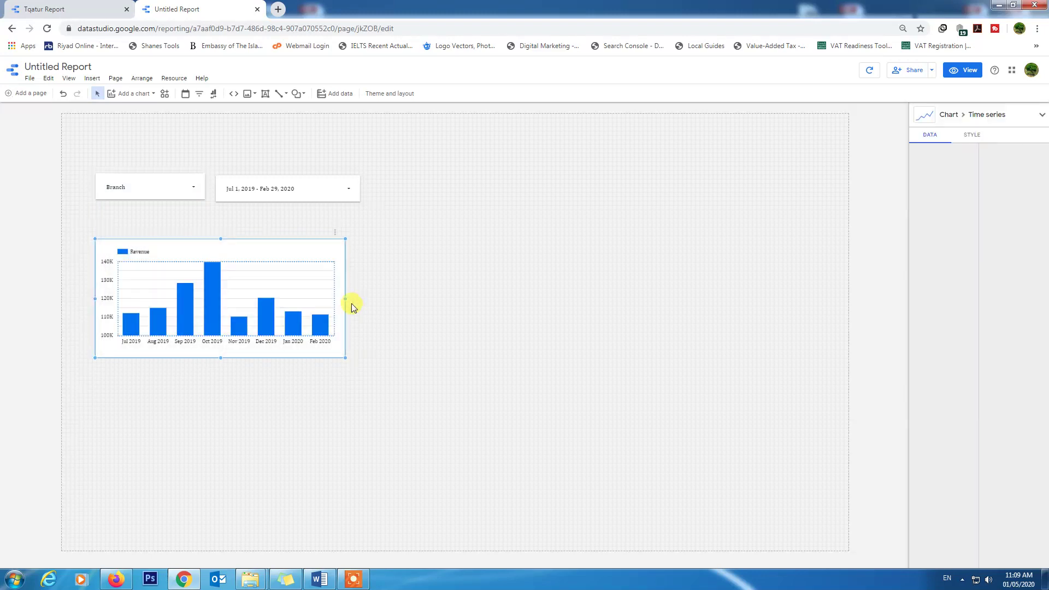
pyautogui.moveTo(346, 299); pyautogui.dragTo(417, 296)
pyautogui.click(148, 226)
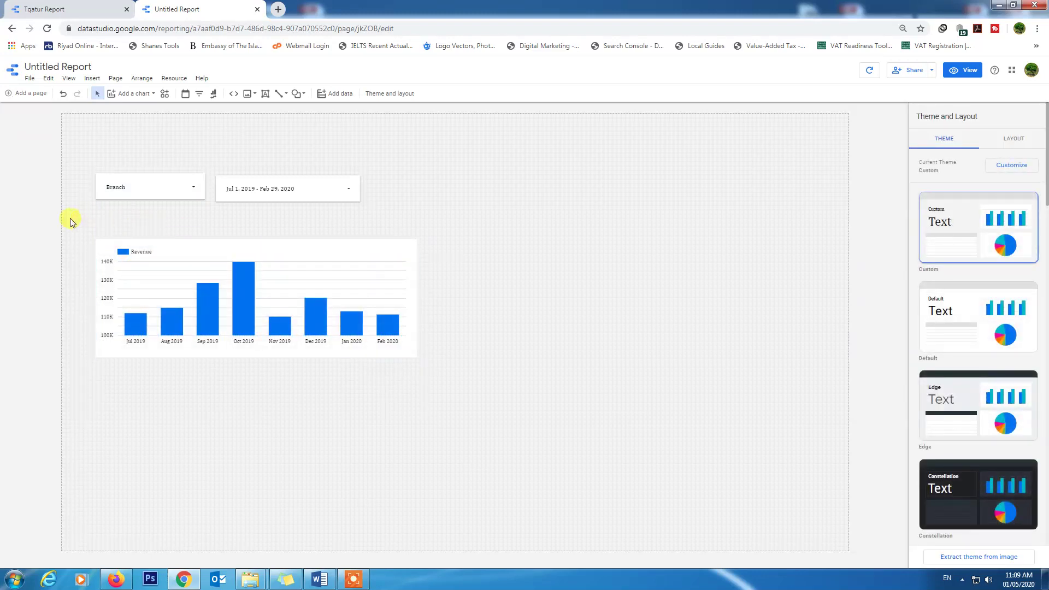
# Add a 'Revenue' text box above the Revenue chart
pyautogui.click(266, 97)
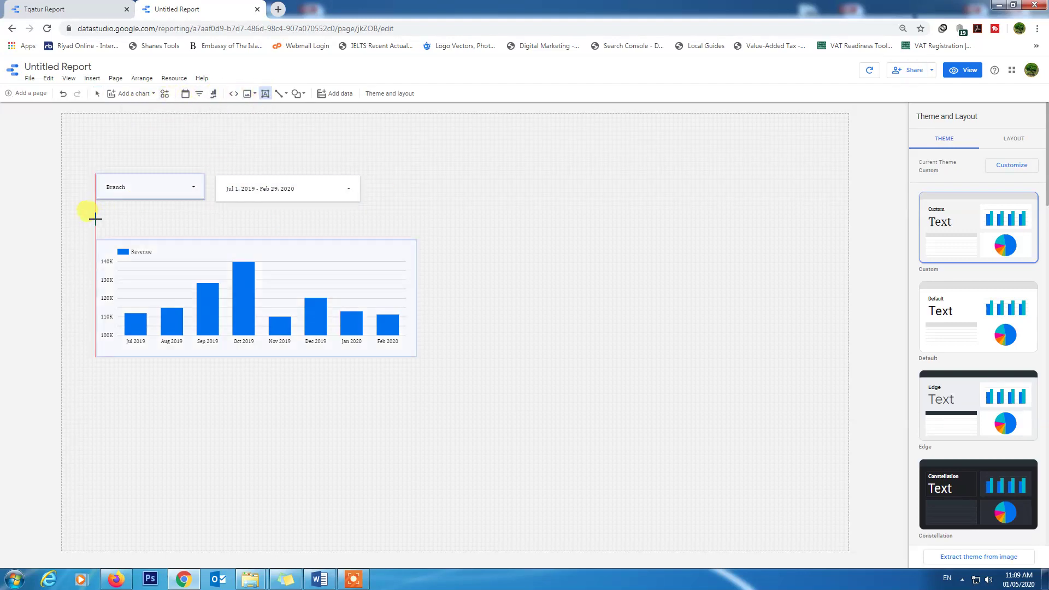
pyautogui.moveTo(95, 219); pyautogui.dragTo(205, 241)
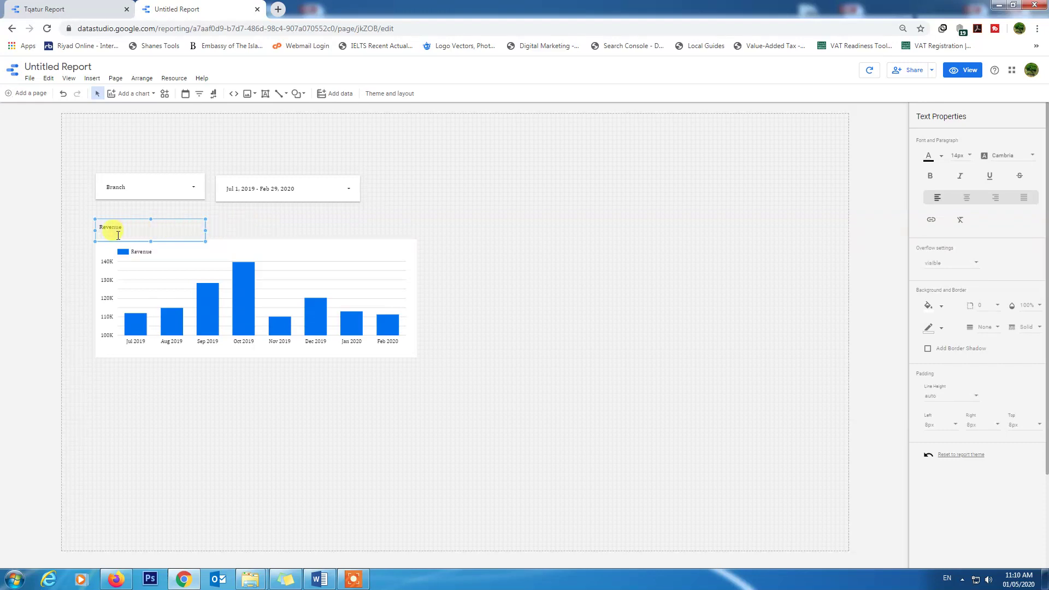
pyautogui.moveTo(121, 227); pyautogui.dragTo(96, 226)
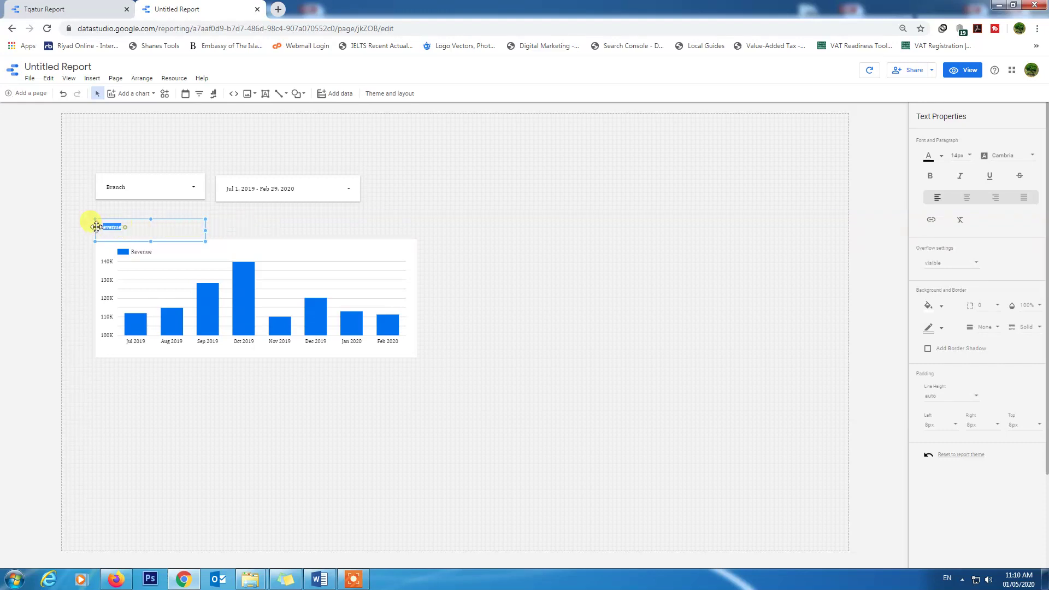
# Make the Revenue title 24px and indigo
pyautogui.click(968, 158)
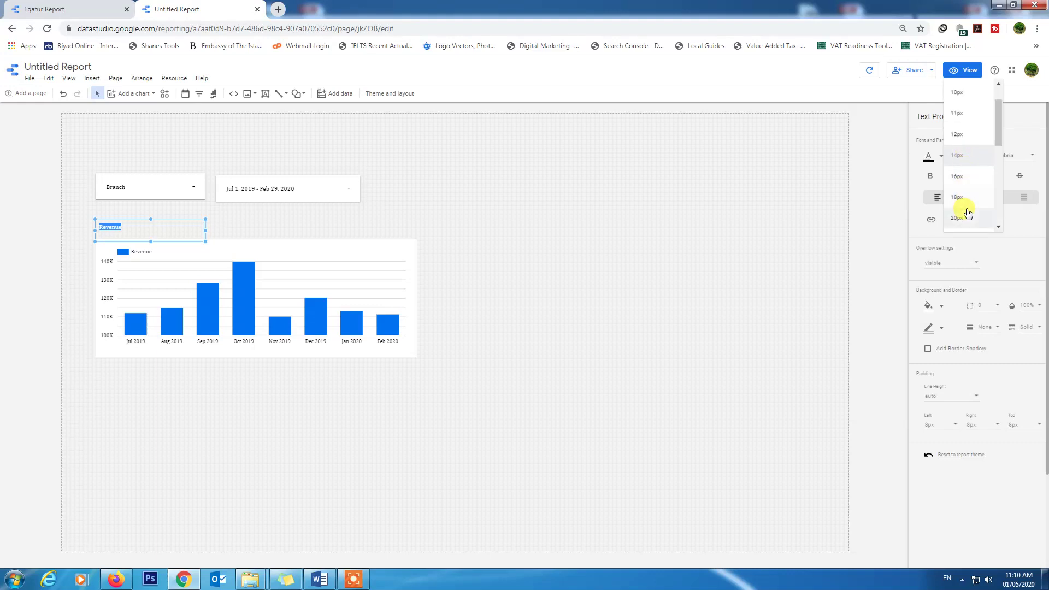
pyautogui.scroll(-1, 960, 194)
pyautogui.click(959, 187)
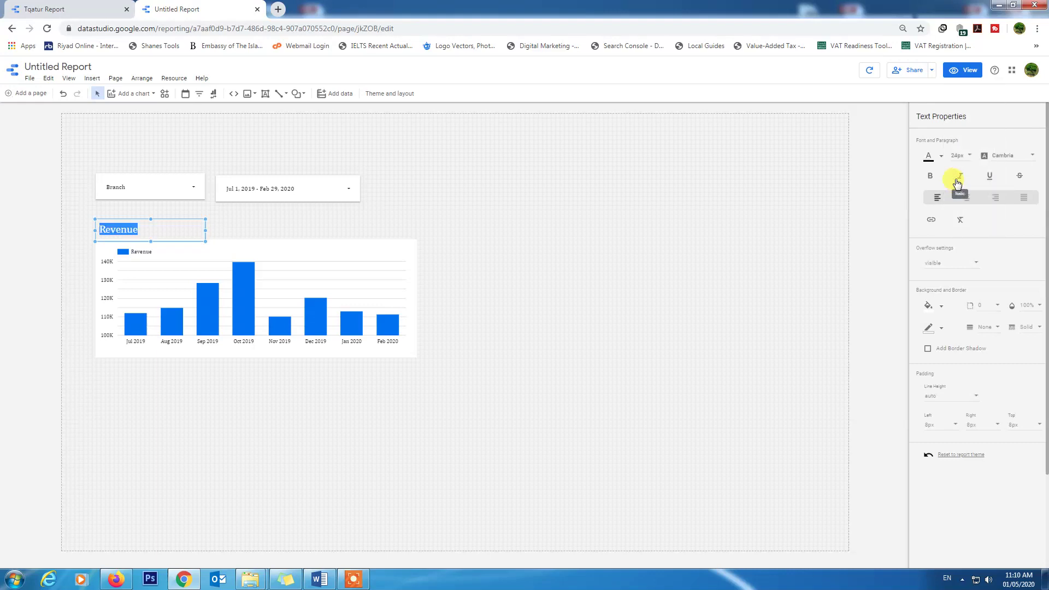
pyautogui.click(940, 160)
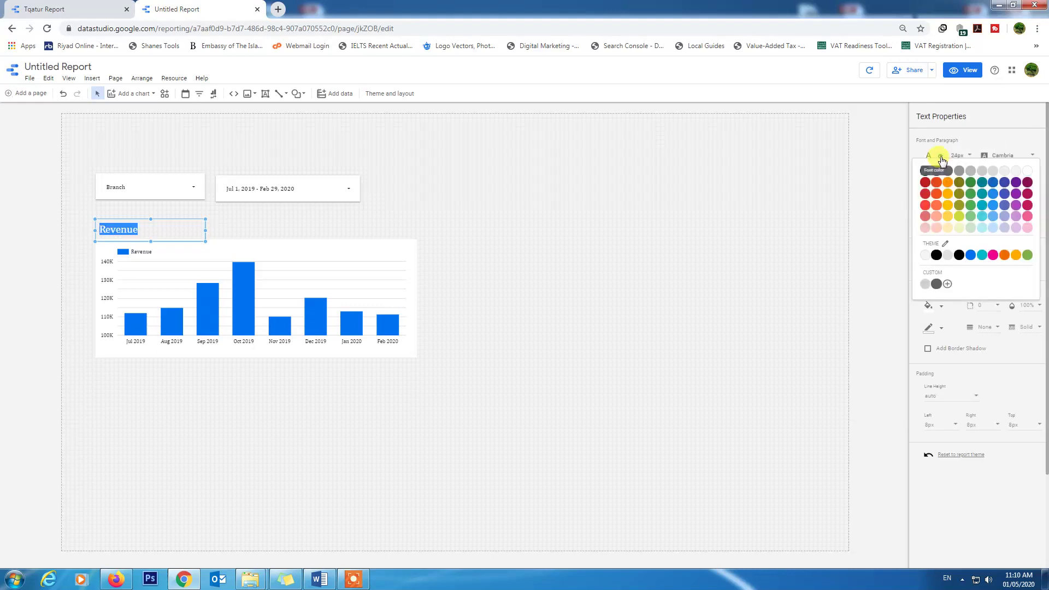
pyautogui.click(1004, 183)
pyautogui.click(338, 282)
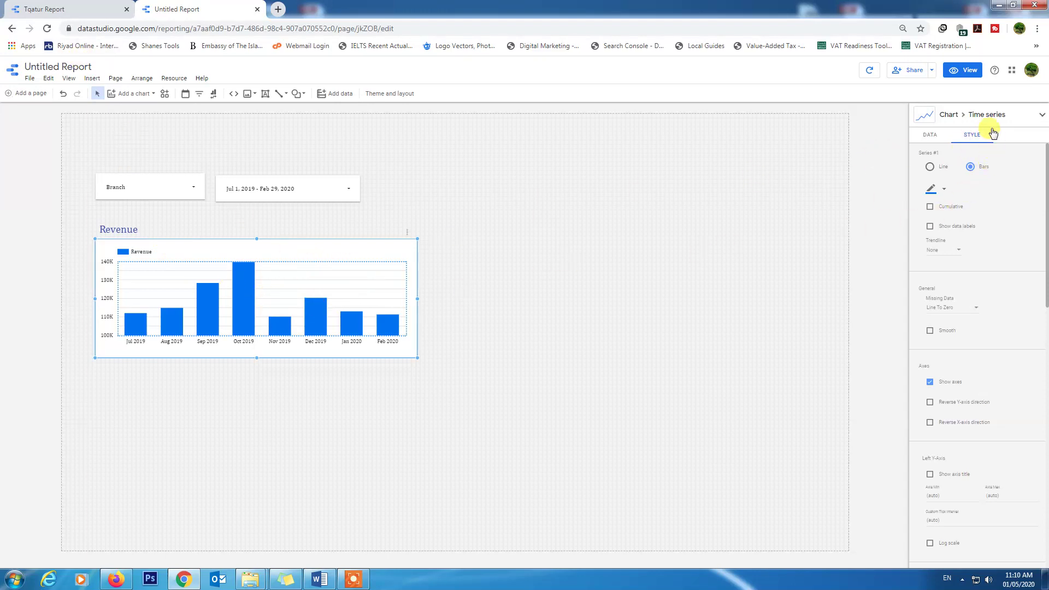
# Colour the Revenue bars indigo, add a border shadow, and set the legend to None
pyautogui.click(943, 190)
pyautogui.click(1004, 215)
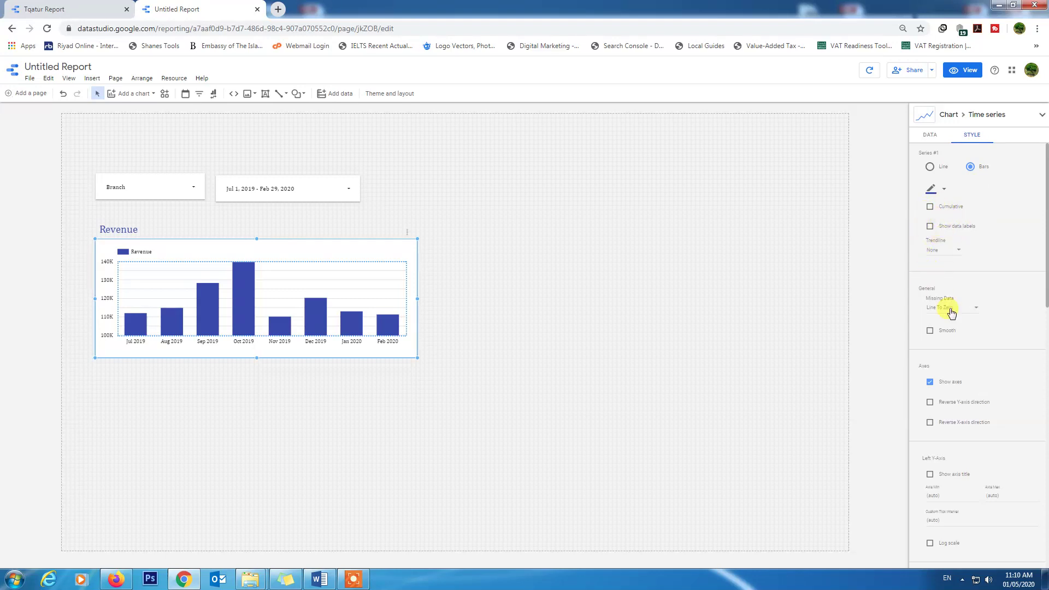
pyautogui.scroll(-2, 956, 424)
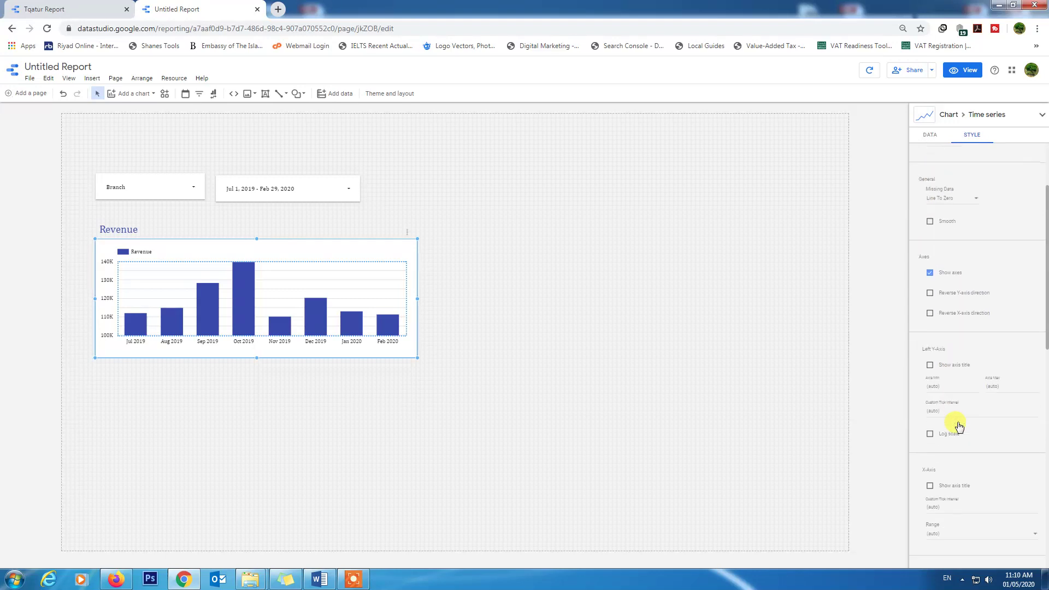
pyautogui.scroll(-3, 967, 490)
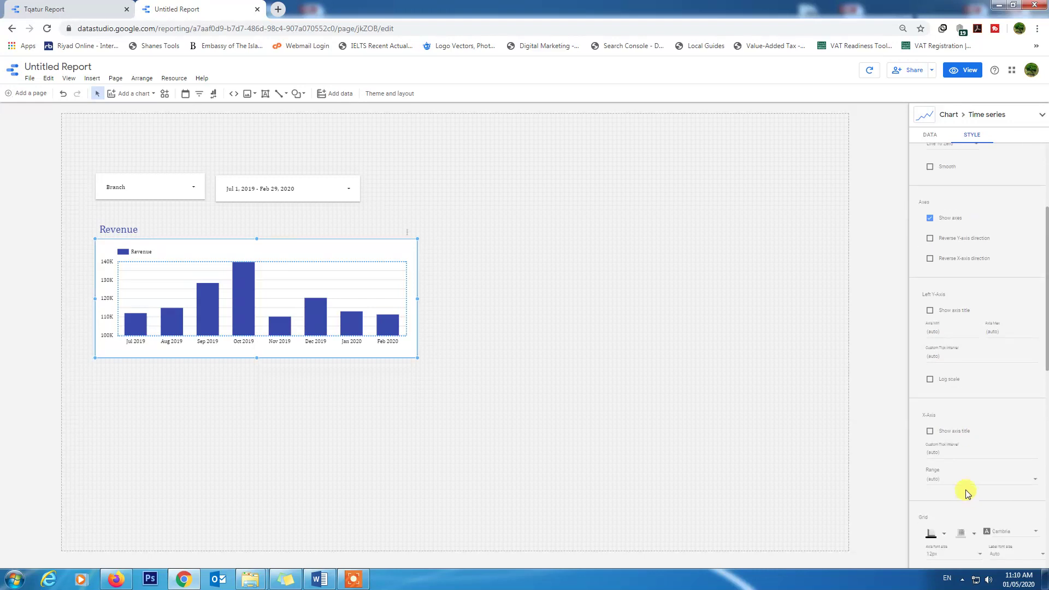
pyautogui.scroll(-2, 965, 485)
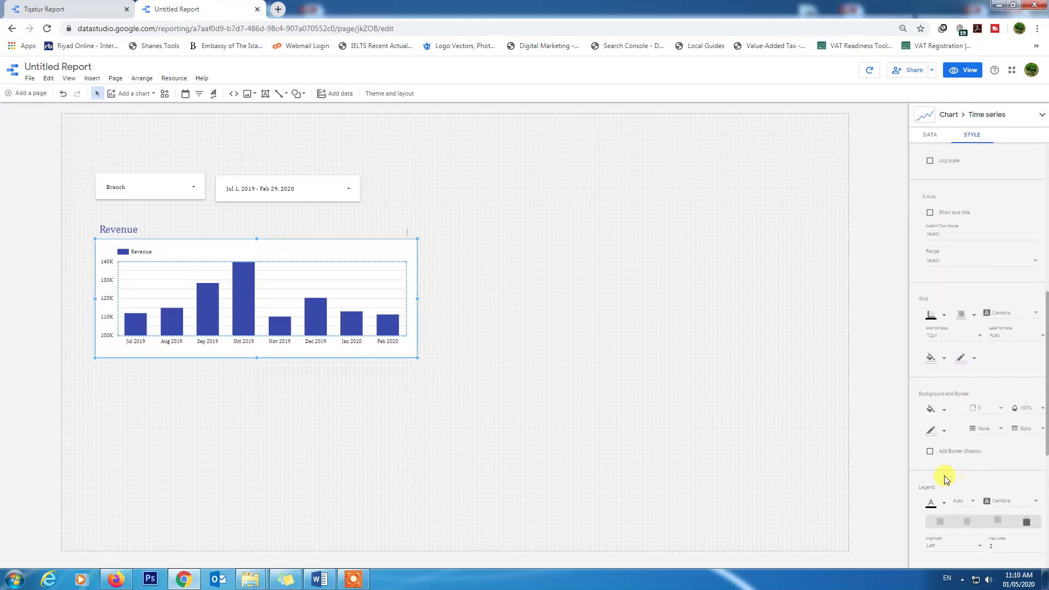
pyautogui.scroll(-1, 953, 433)
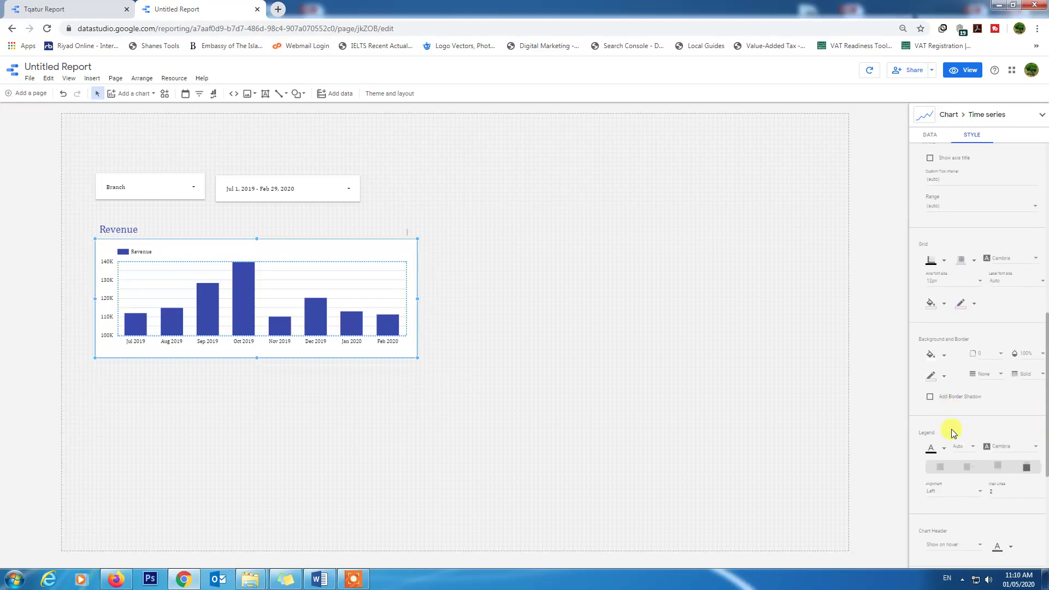
pyautogui.scroll(-1, 952, 433)
pyautogui.click(930, 344)
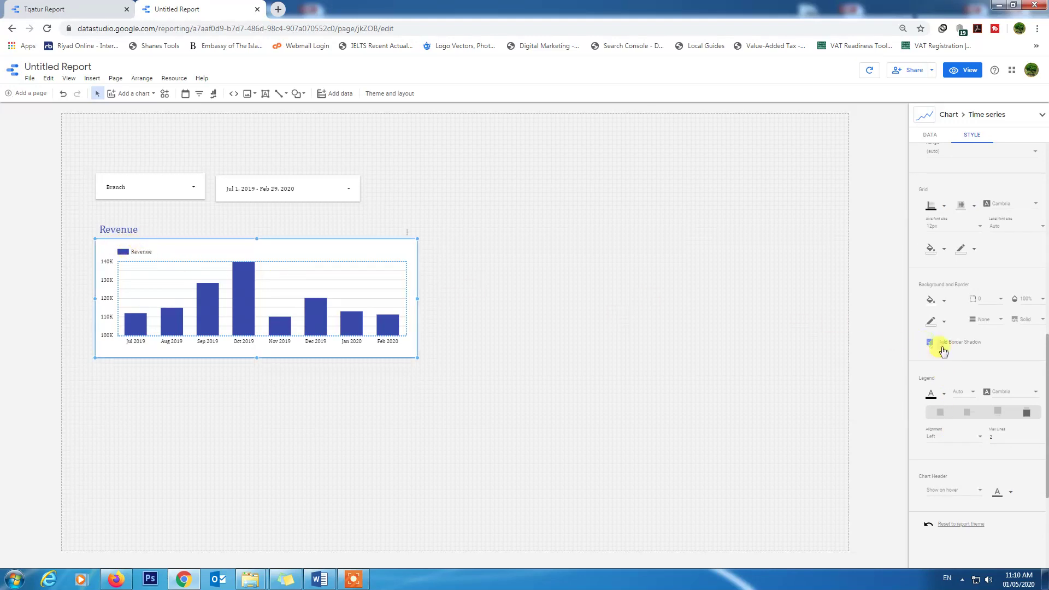
pyautogui.click(939, 417)
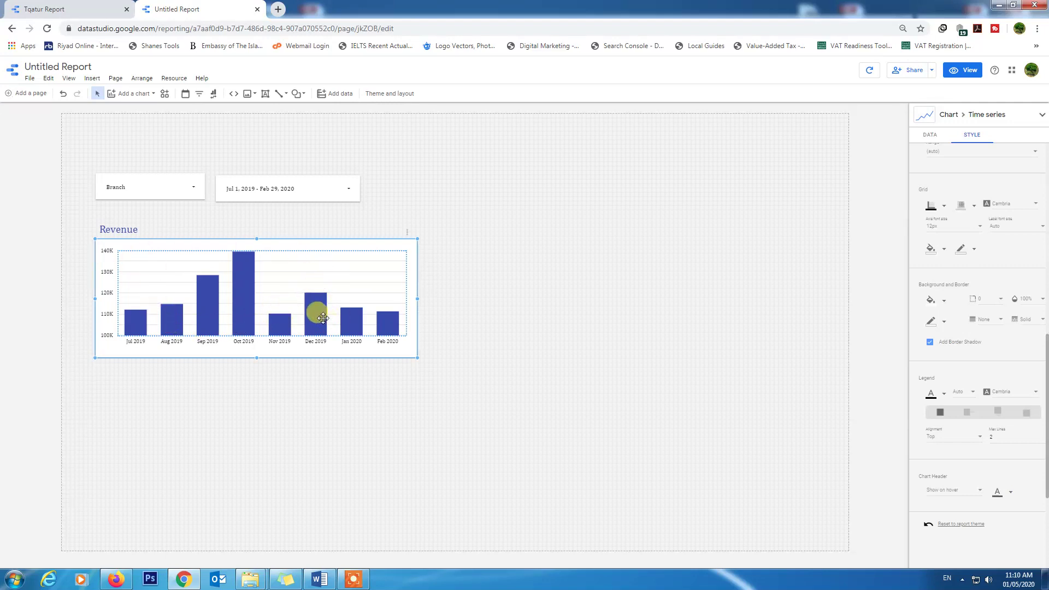
# Set the Revenue chart's comparison date range to Previous year
pyautogui.click(929, 136)
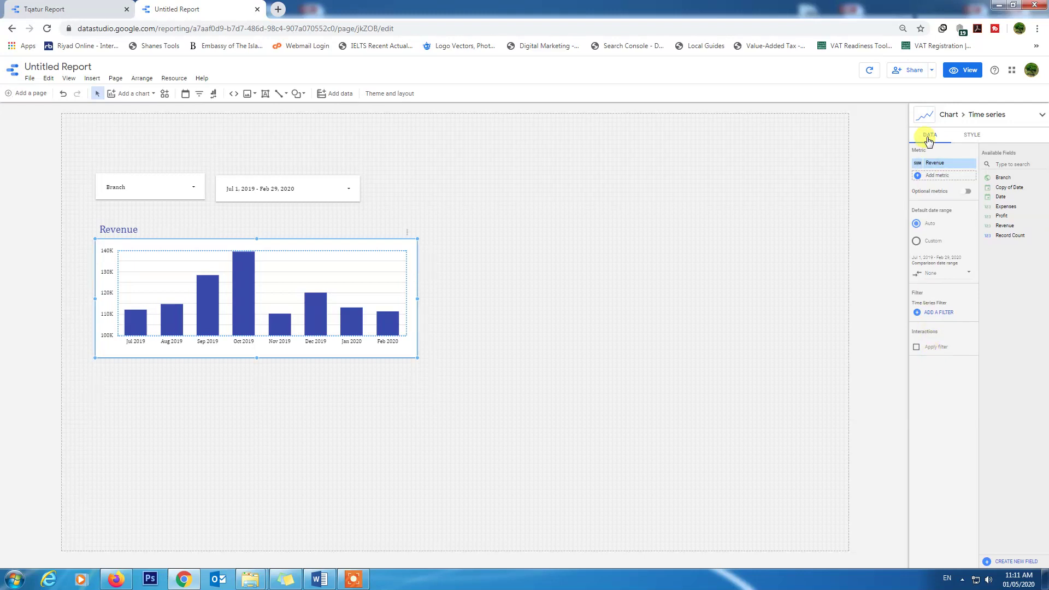
pyautogui.click(952, 278)
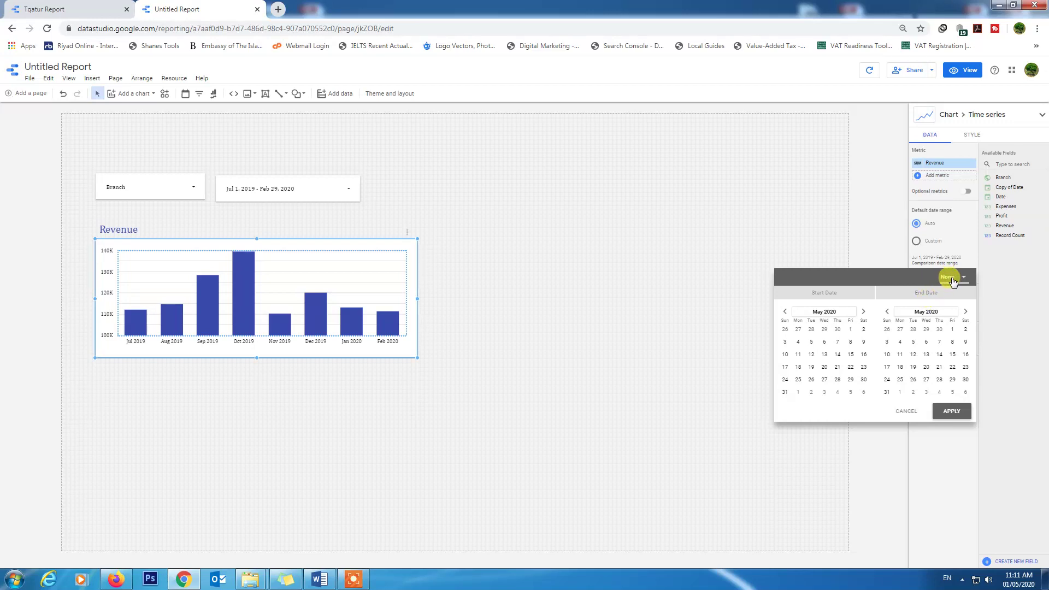
pyautogui.click(952, 278)
pyautogui.click(956, 256)
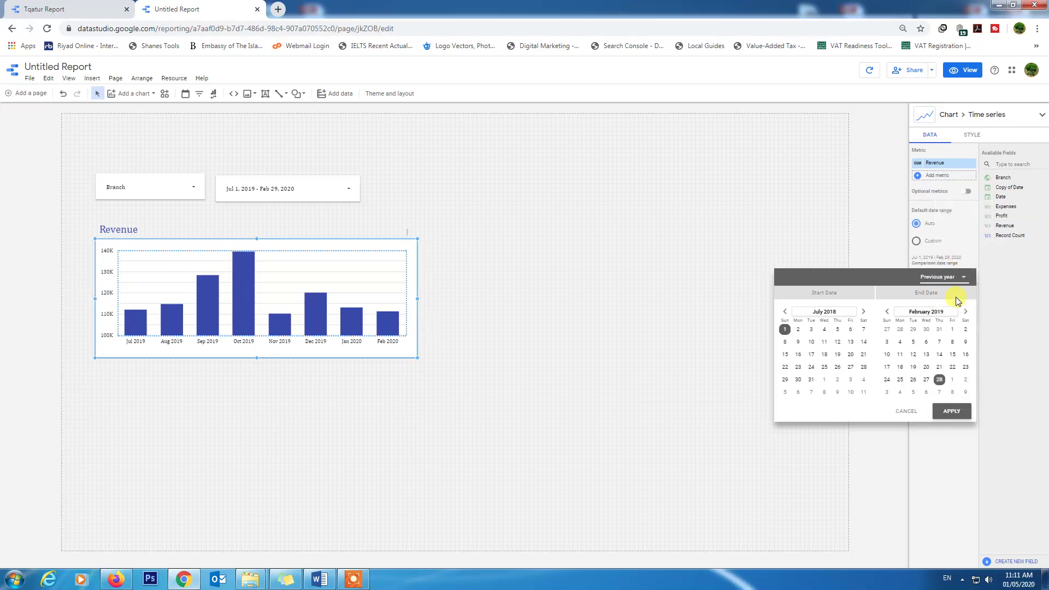
pyautogui.click(952, 415)
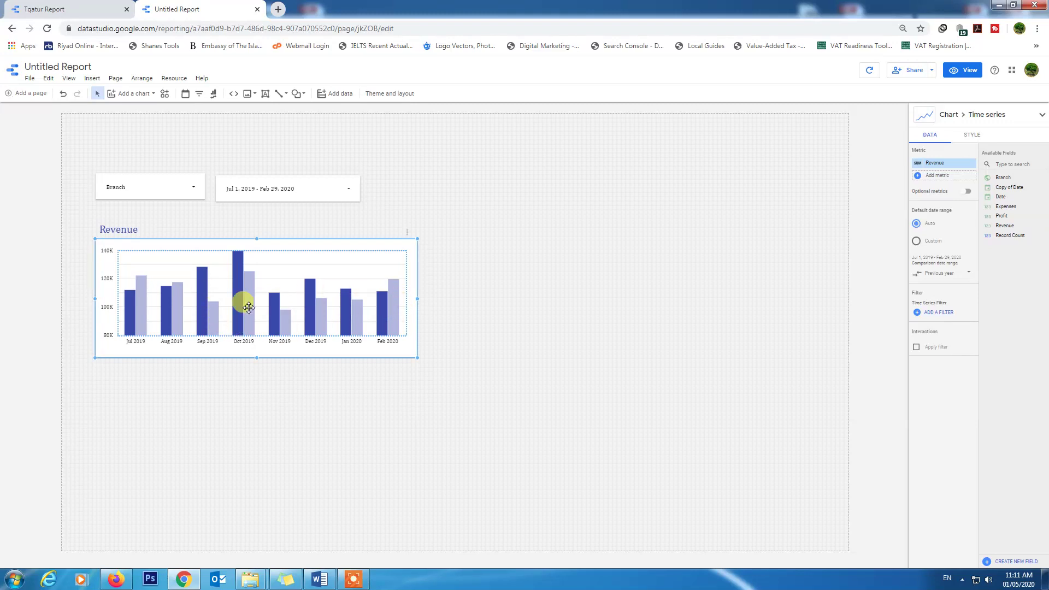
# Preview the report in view mode and inspect the year-on-year Revenue bar tooltips
pyautogui.click(967, 71)
pyautogui.moveTo(206, 292)
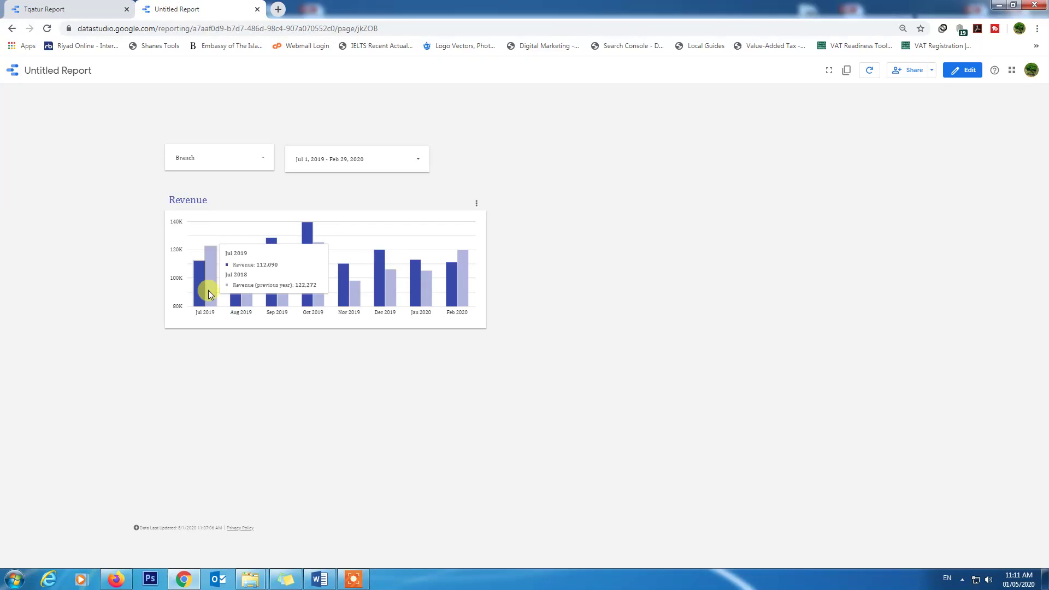
pyautogui.moveTo(238, 299)
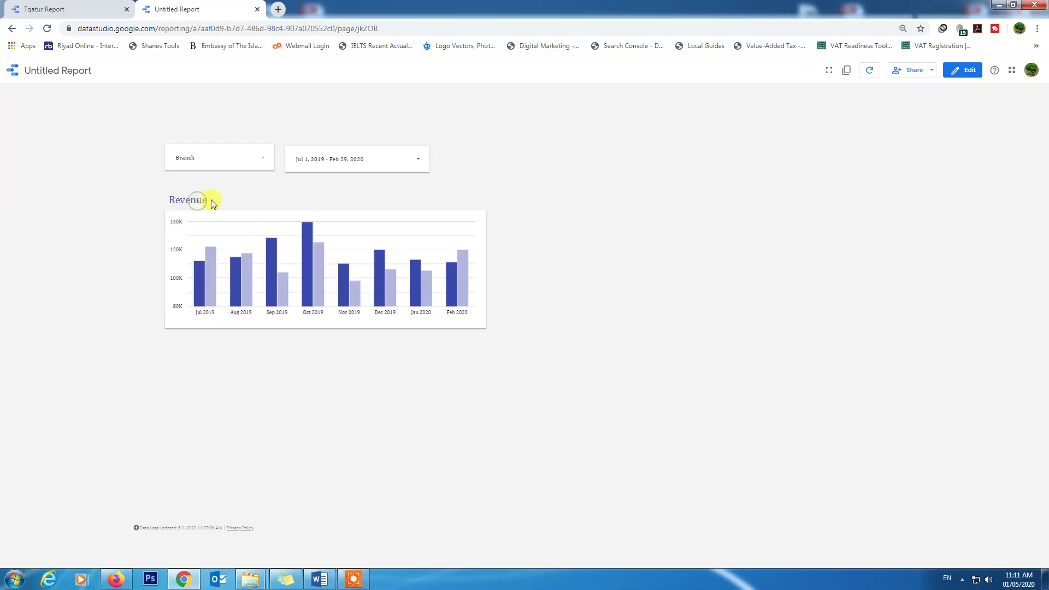
# Back in edit mode, make the Revenue title text bold
pyautogui.click(968, 71)
pyautogui.click(116, 229)
pyautogui.moveTo(143, 229); pyautogui.dragTo(78, 228)
pyautogui.hotkey('ctrl', 'b')
pyautogui.click(269, 224)
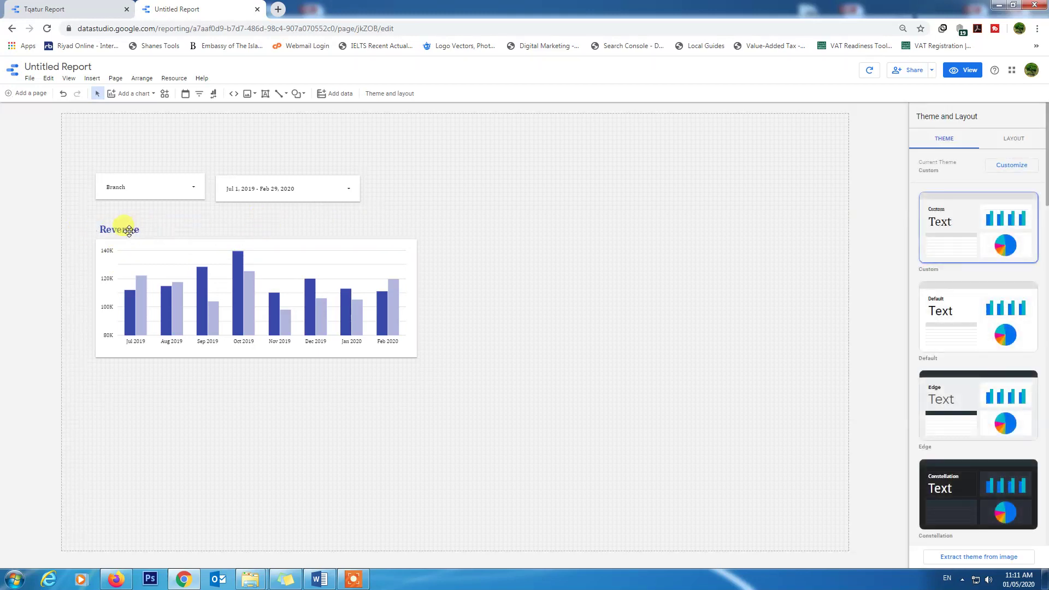
# Line up the Revenue title box with the chart's left edge
pyautogui.click(146, 234)
pyautogui.moveTo(166, 249); pyautogui.dragTo(170, 250)
pyautogui.hotkey('ctrl', 'z')
pyautogui.click(612, 381)
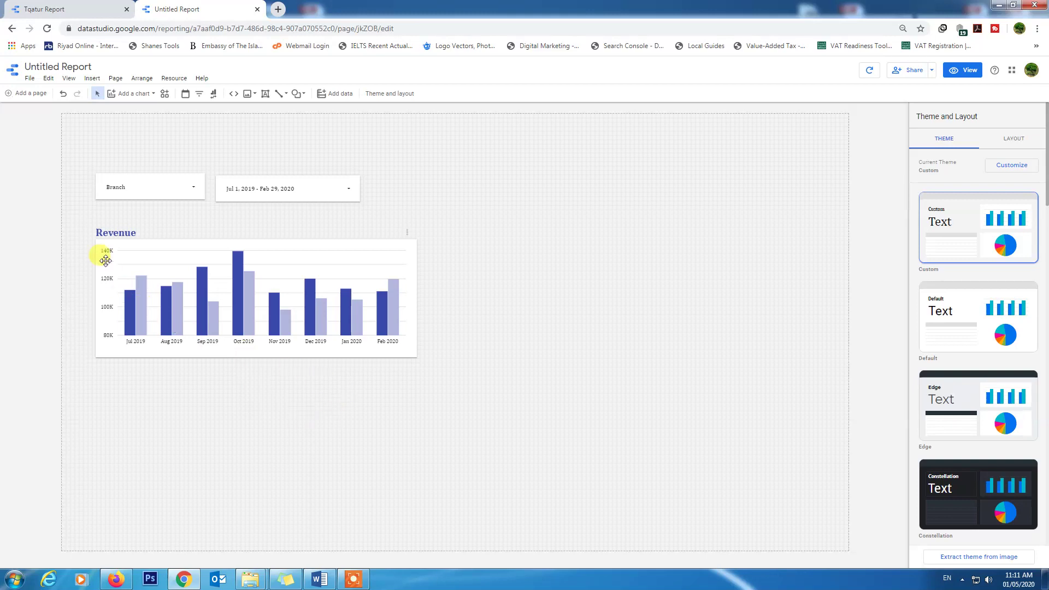
# Copy the titled Revenue chart to the top-right, bottom-left and bottom-right grid positions
pyautogui.moveTo(80, 222); pyautogui.dragTo(218, 432)
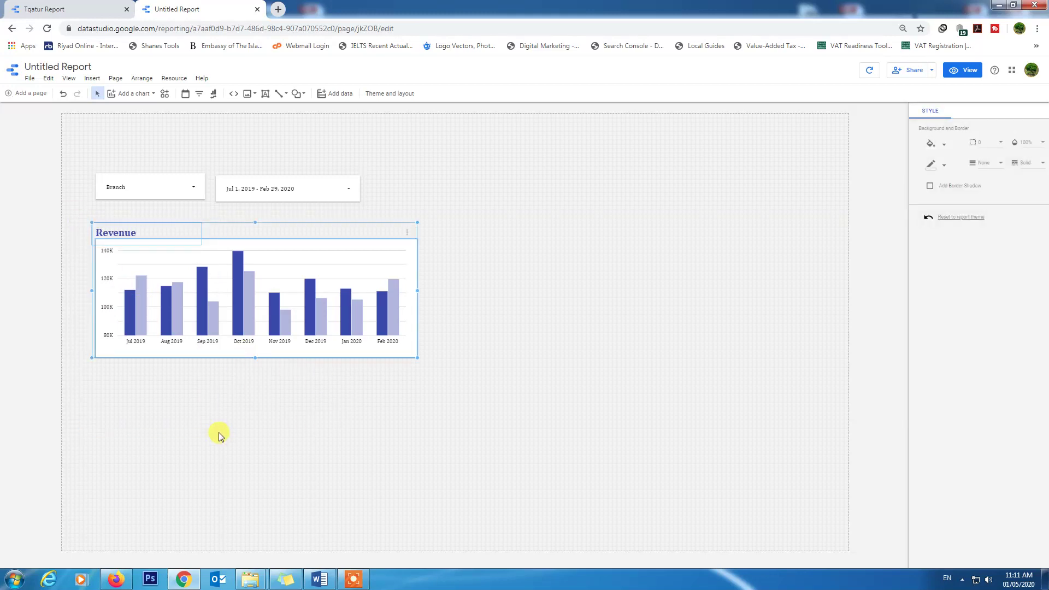
pyautogui.moveTo(411, 353); pyautogui.dragTo(790, 349)
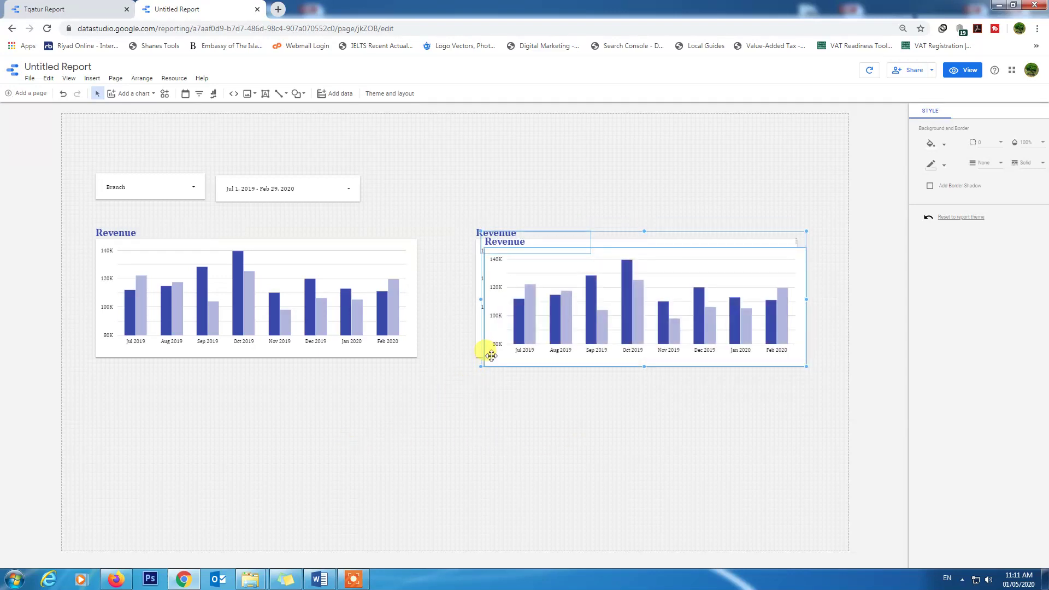
pyautogui.moveTo(474, 356); pyautogui.dragTo(108, 513)
pyautogui.hotkey('ctrl', 'c')
pyautogui.hotkey('ctrl', 'v')
pyautogui.moveTo(403, 410); pyautogui.dragTo(771, 398)
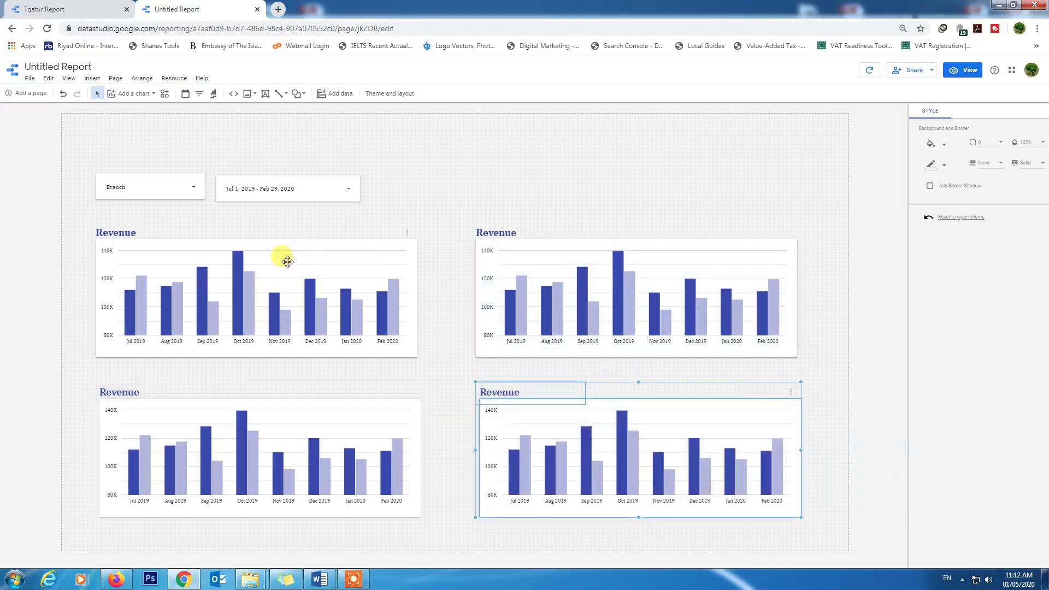
# Retitle the top-right chart 'Expense', fixing the misspelling with a spelling suggestion
pyautogui.click(542, 281)
pyautogui.click(499, 229)
pyautogui.moveTo(521, 232); pyautogui.dragTo(469, 224)
pyautogui.press('BackSpace')
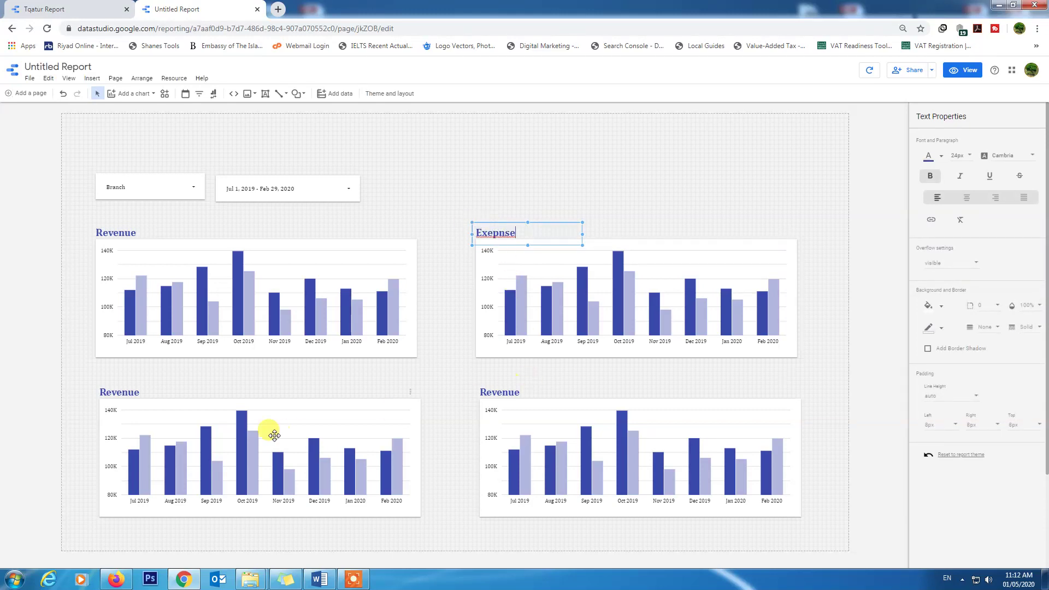
pyautogui.rightClick(501, 230)
pyautogui.click(512, 237)
# Retitle the bottom-left chart 'Profit'
pyautogui.click(141, 410)
pyautogui.click(125, 390)
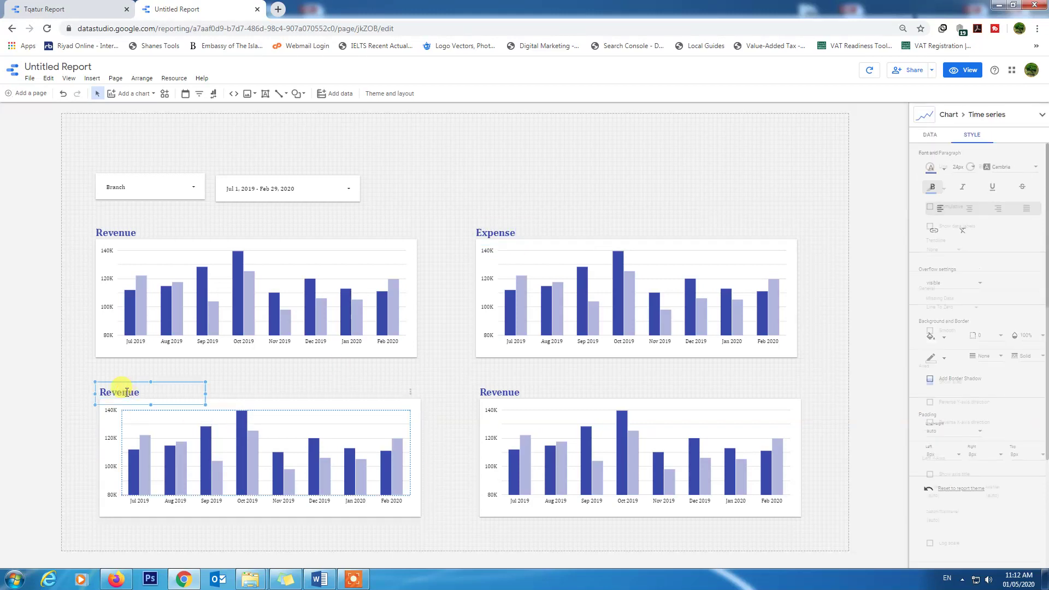
pyautogui.doubleClick(128, 391)
pyautogui.write('Profit')
# Retitle the bottom-right chart 'Profit Margin'
pyautogui.click(509, 422)
pyautogui.click(510, 393)
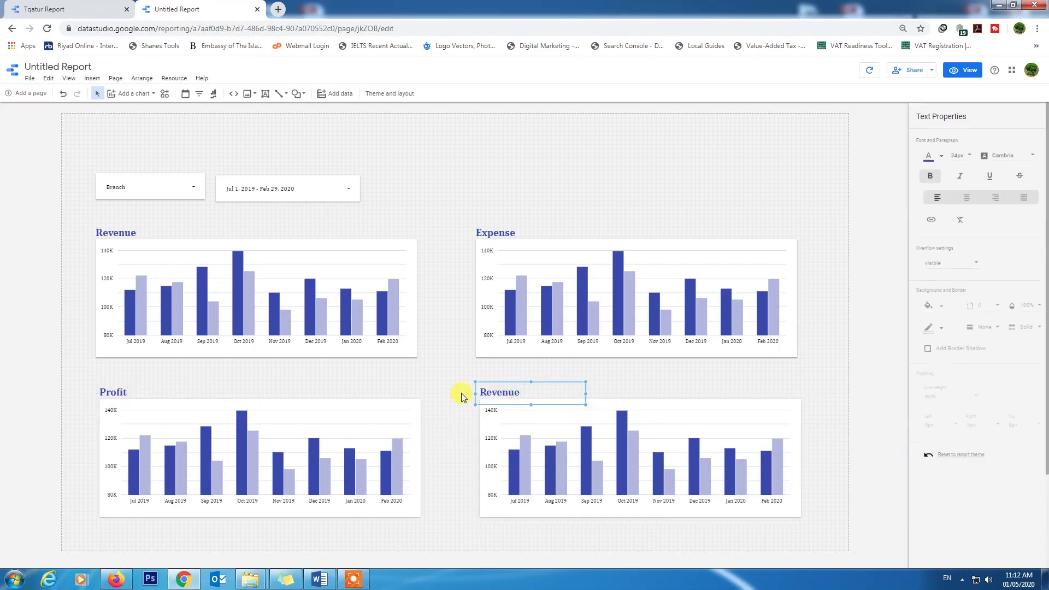
pyautogui.moveTo(525, 391); pyautogui.dragTo(481, 391)
pyautogui.write('Profit Margin')
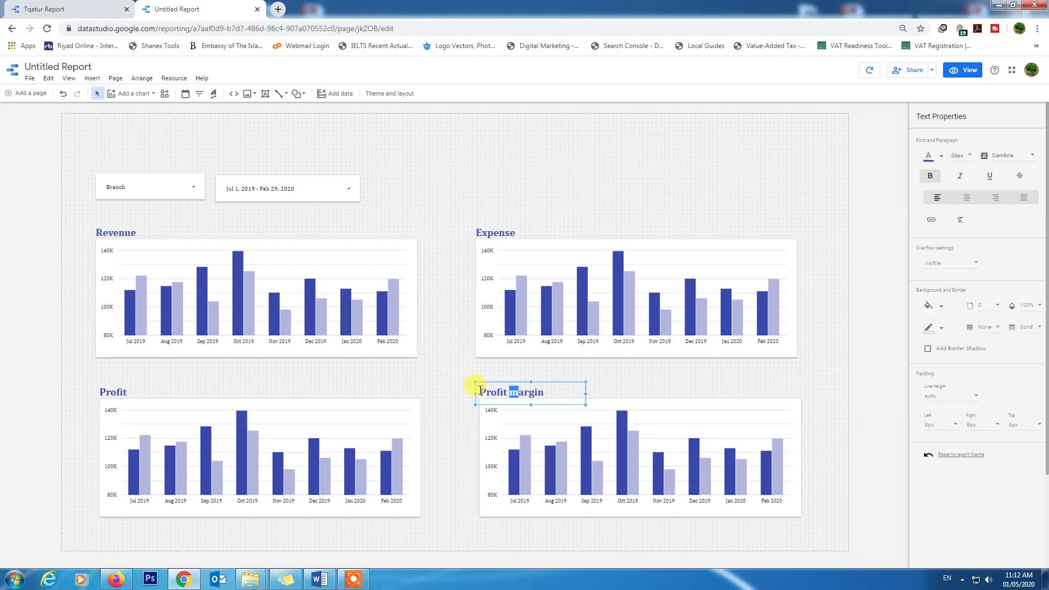
# Make the Expense chart's bars dark red and its title red
pyautogui.click(569, 269)
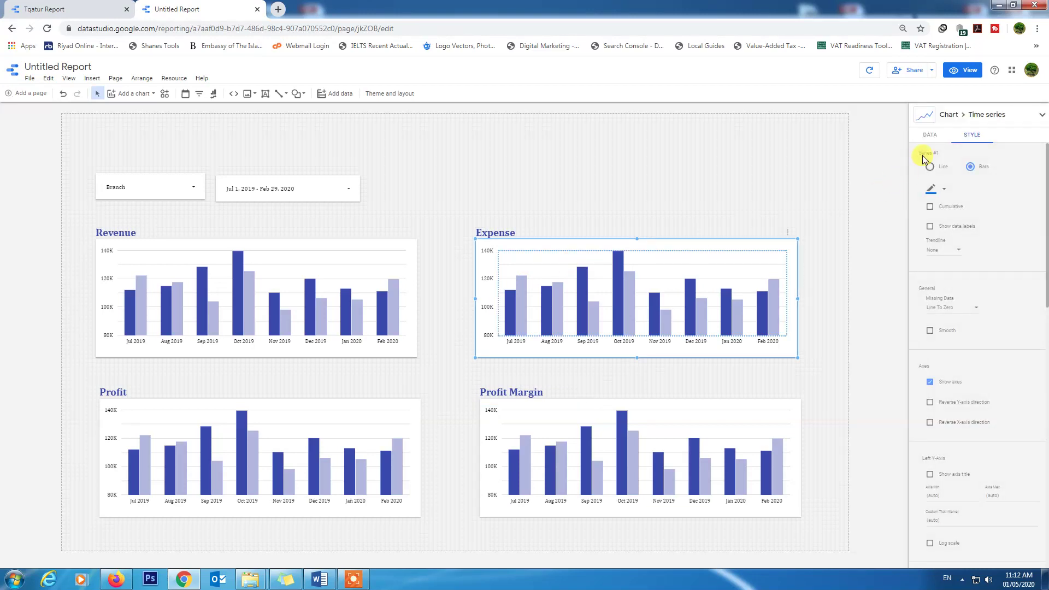
pyautogui.click(944, 190)
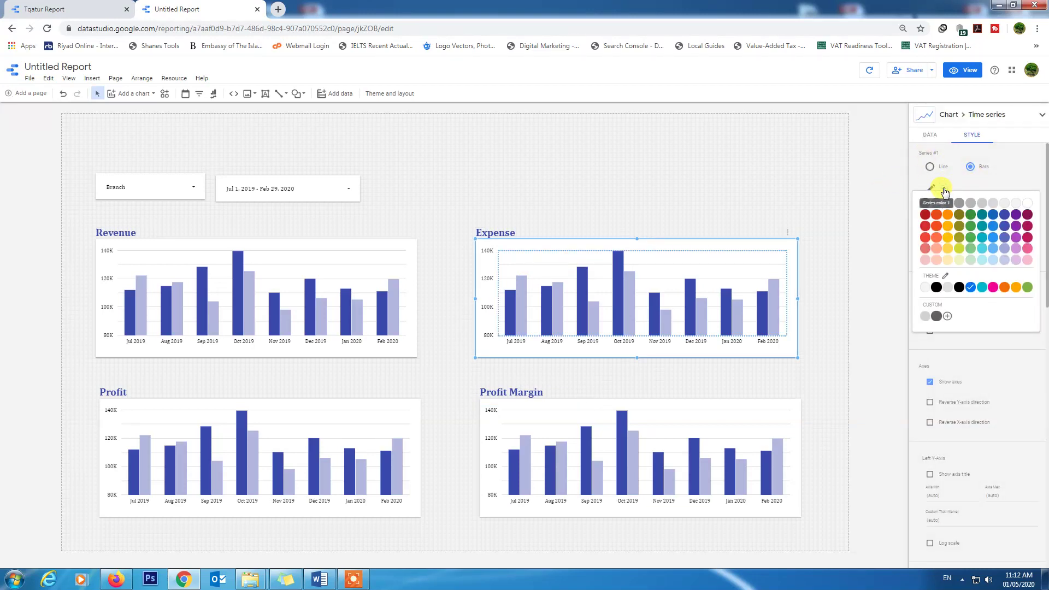
pyautogui.click(926, 214)
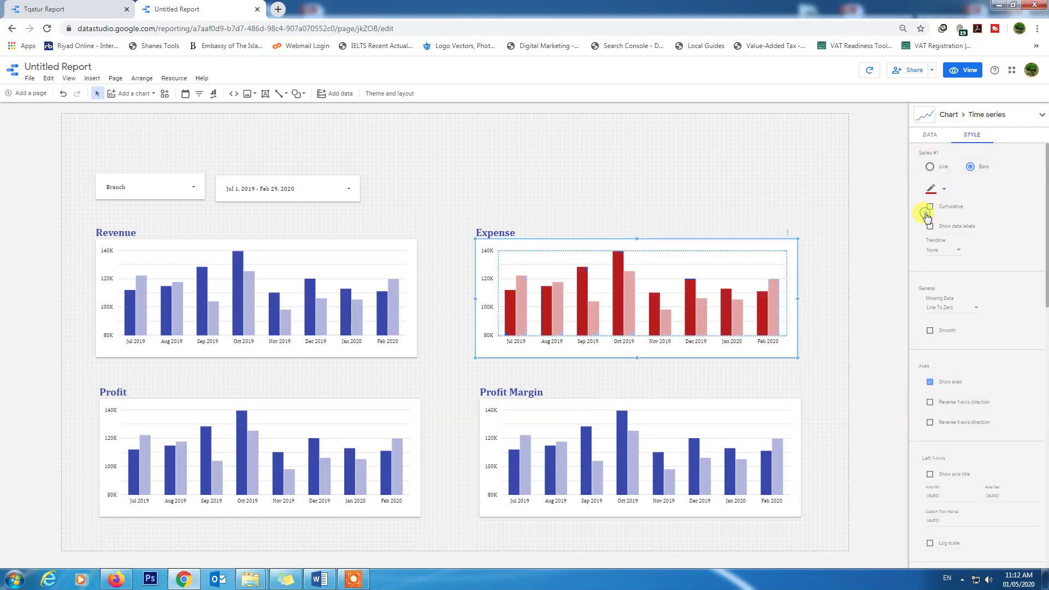
pyautogui.doubleClick(503, 228)
pyautogui.doubleClick(479, 232)
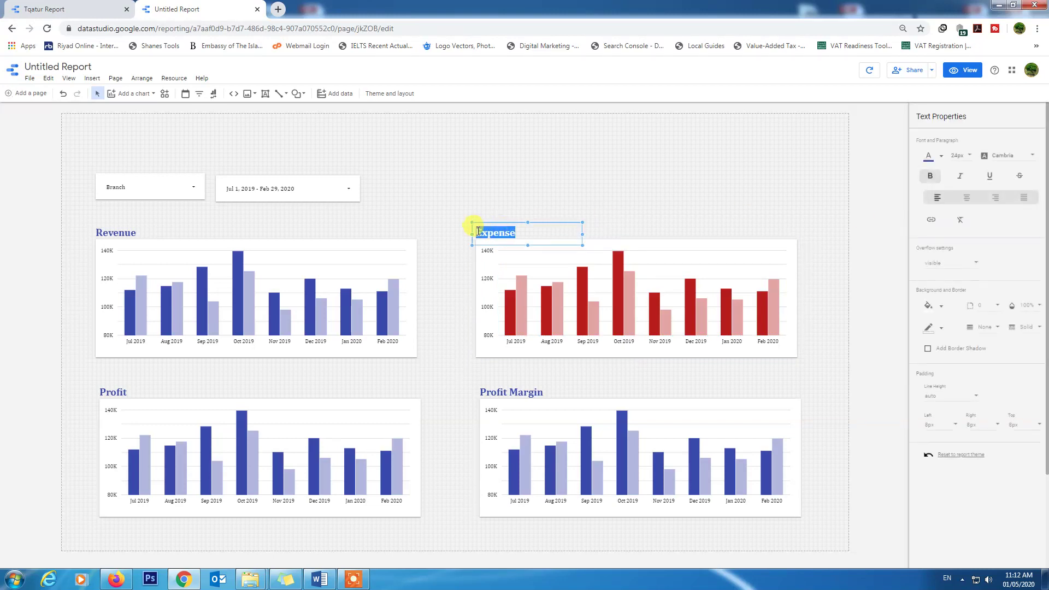
pyautogui.click(930, 158)
pyautogui.click(932, 182)
# Make the Profit chart's bars and title green
pyautogui.click(270, 457)
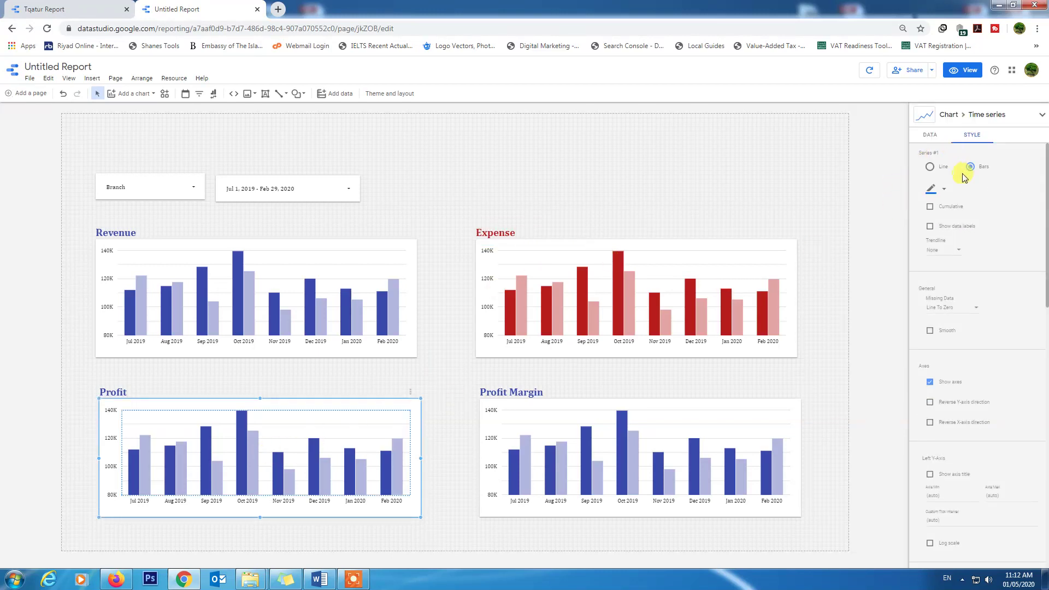
pyautogui.click(944, 189)
pyautogui.click(970, 214)
pyautogui.click(122, 395)
pyautogui.doubleClick(112, 392)
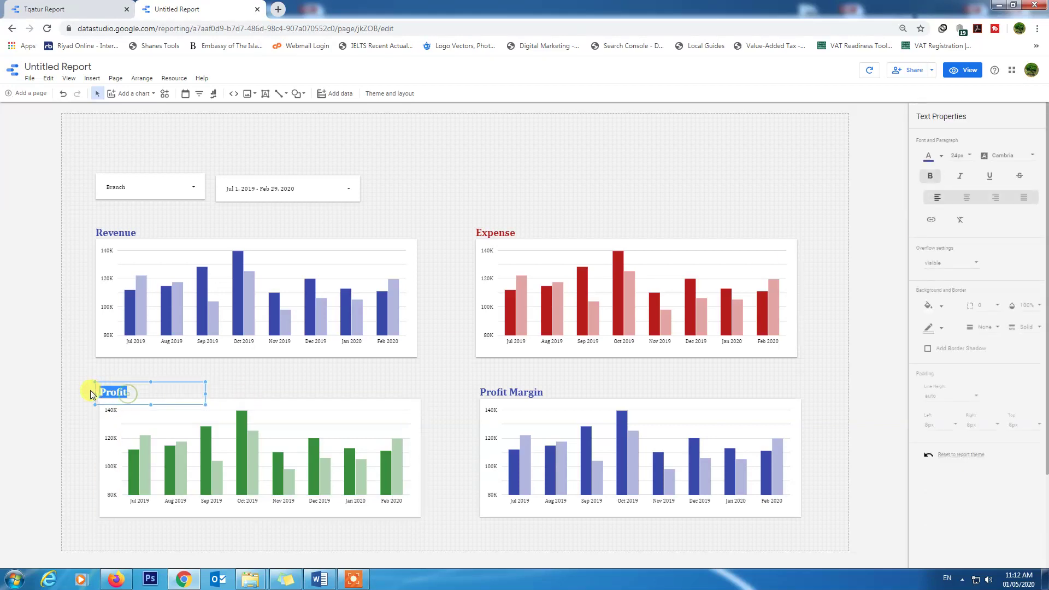
pyautogui.click(941, 157)
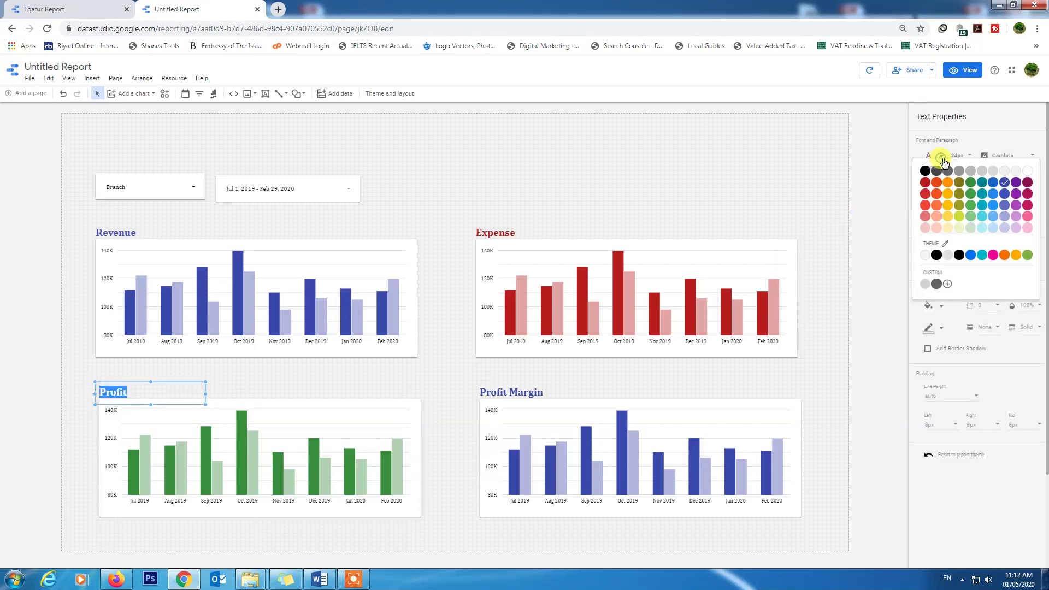
pyautogui.click(970, 186)
# Colour the Profit Margin bars teal after trying magenta and blue
pyautogui.click(594, 450)
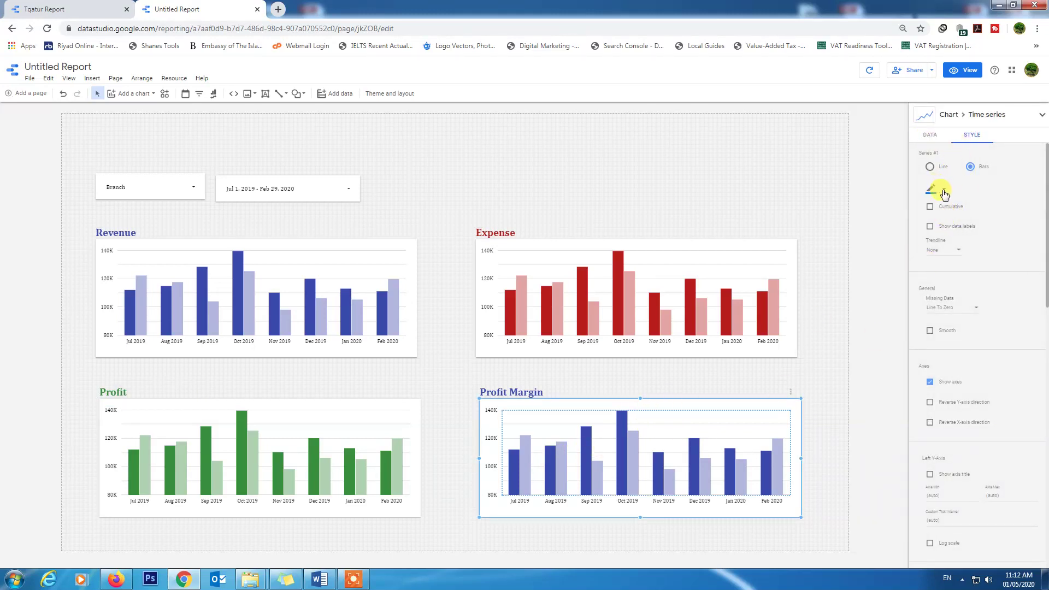
pyautogui.click(945, 191)
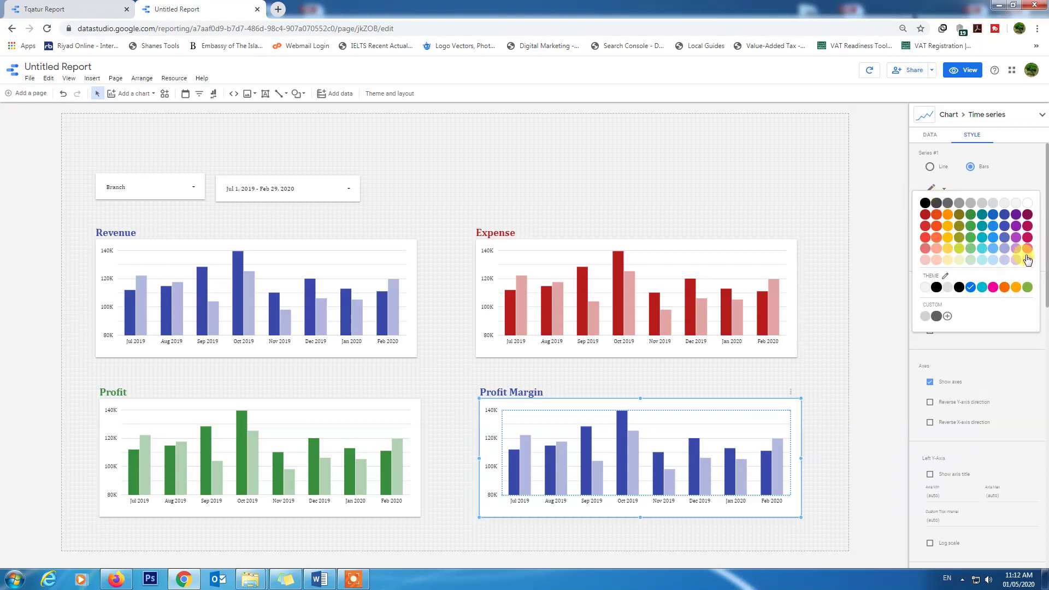
pyautogui.click(1028, 214)
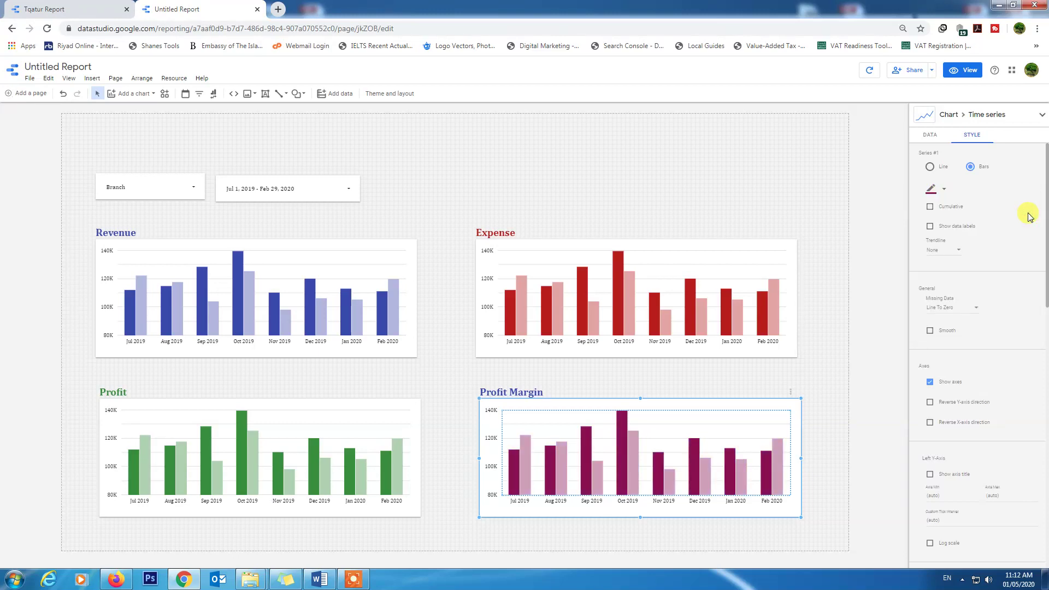
pyautogui.click(944, 191)
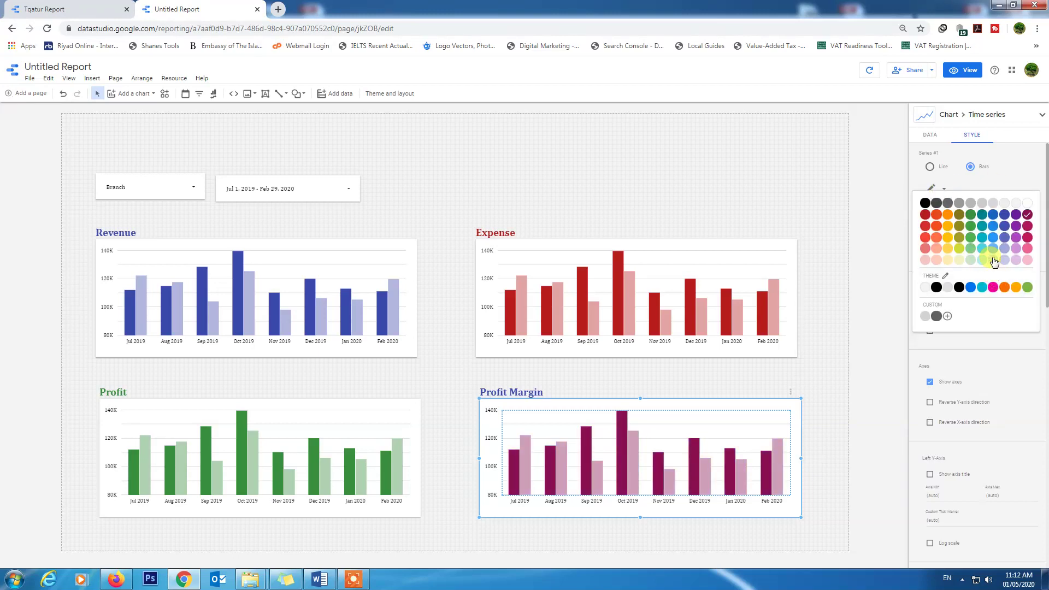
pyautogui.click(993, 217)
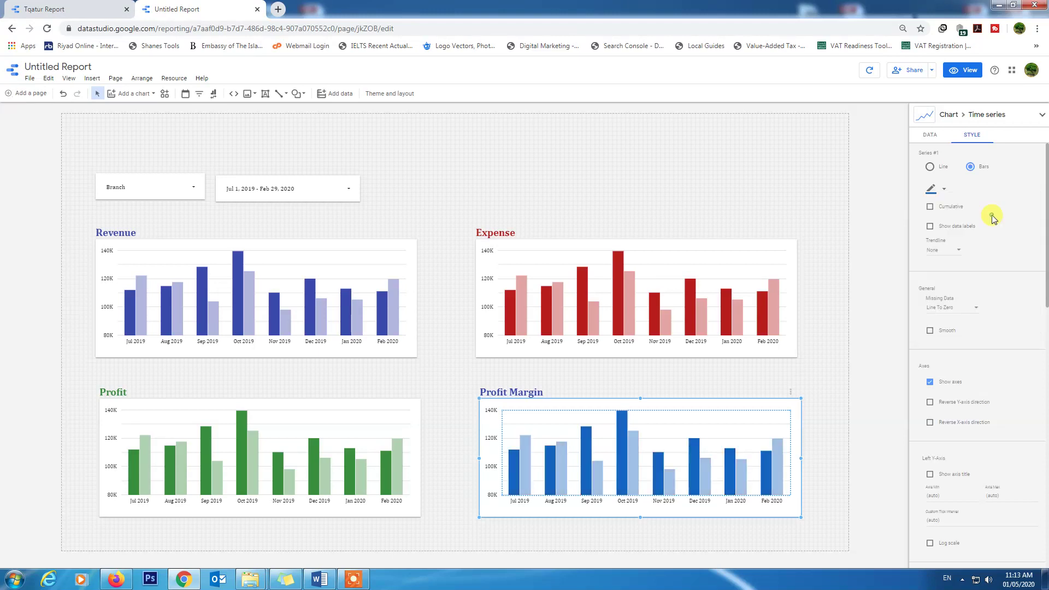
pyautogui.click(937, 189)
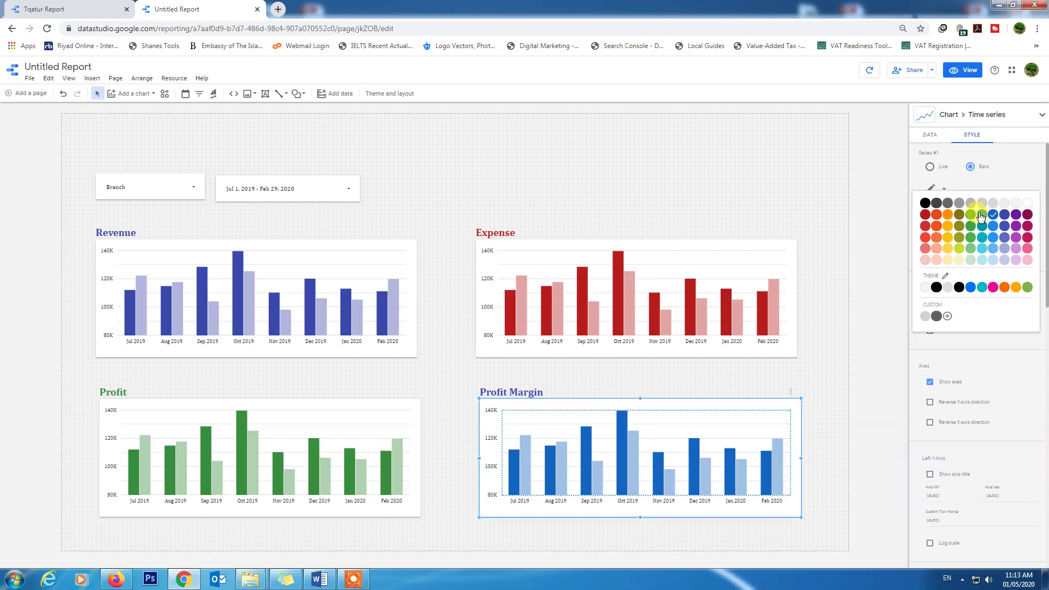
pyautogui.click(980, 214)
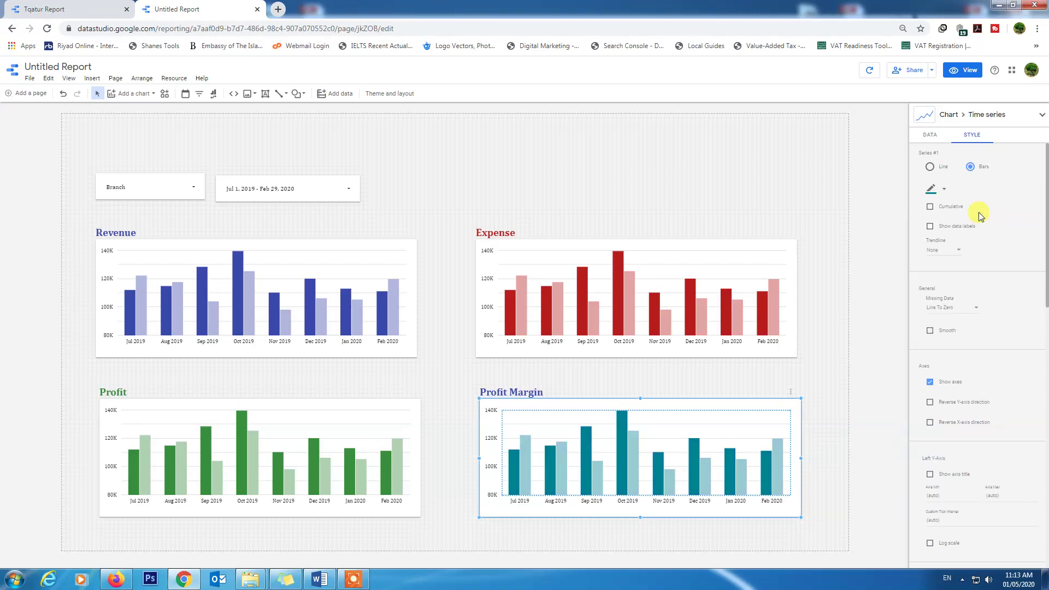
# Make the Profit Margin title teal
pyautogui.click(518, 392)
pyautogui.moveTo(518, 393); pyautogui.dragTo(478, 393)
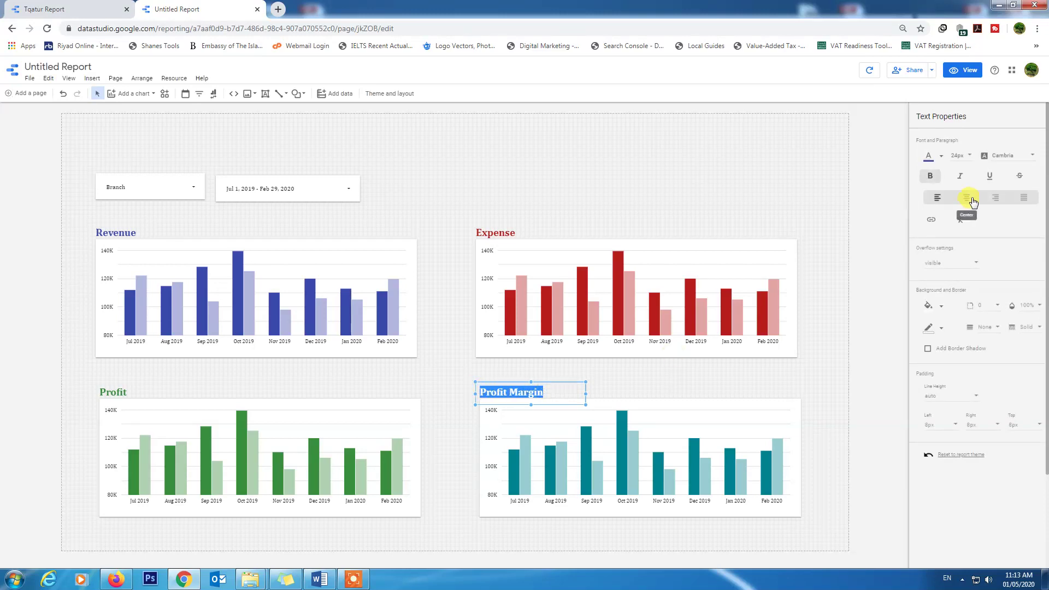
pyautogui.click(942, 159)
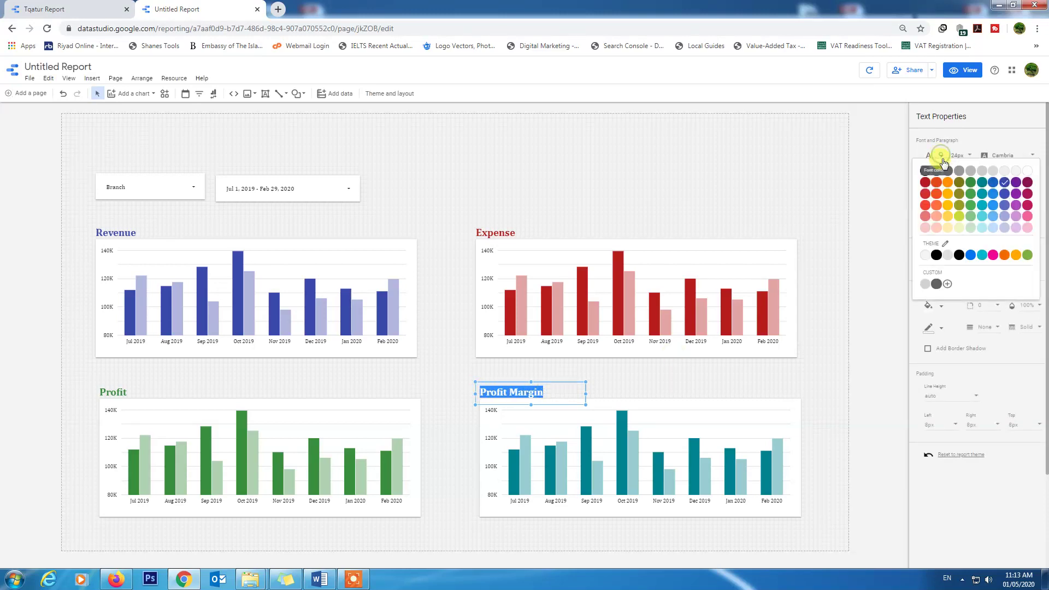
pyautogui.click(979, 188)
pyautogui.click(384, 375)
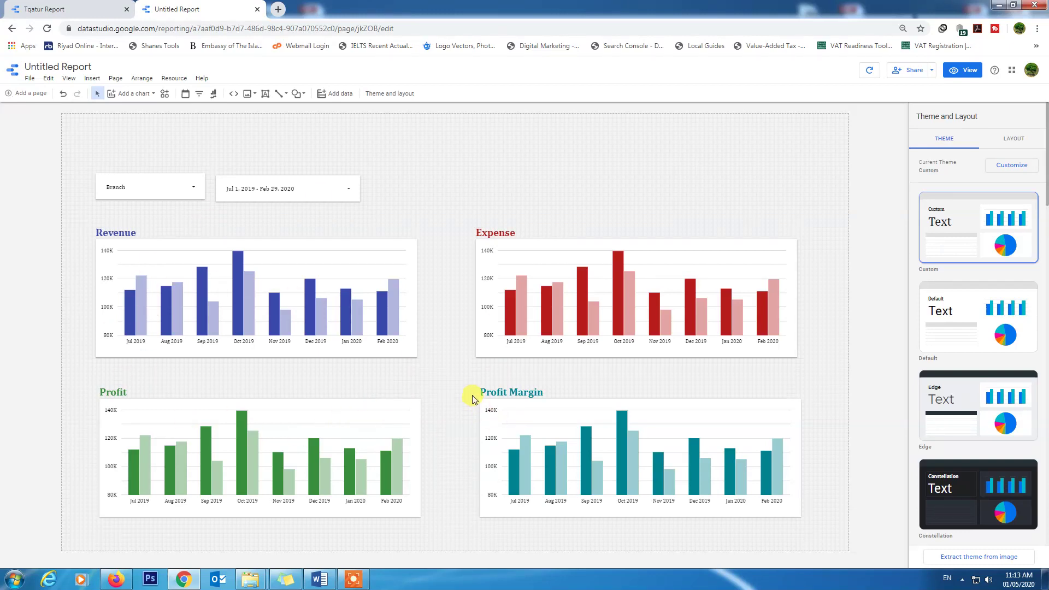
# Switch the Expense chart's metric to Expenses and the Profit chart's metric to Profit
pyautogui.click(577, 285)
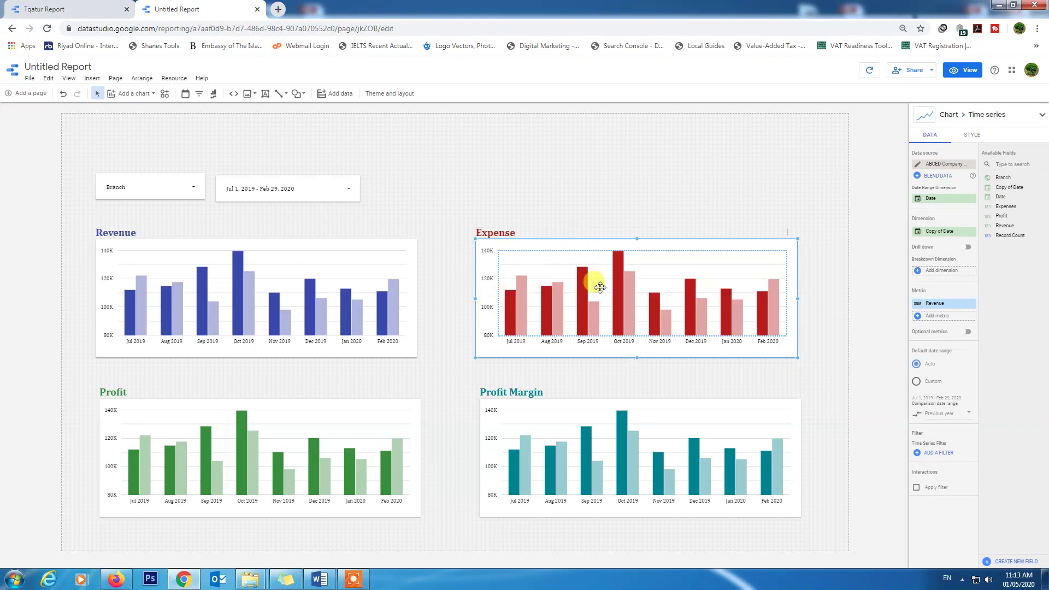
pyautogui.click(938, 303)
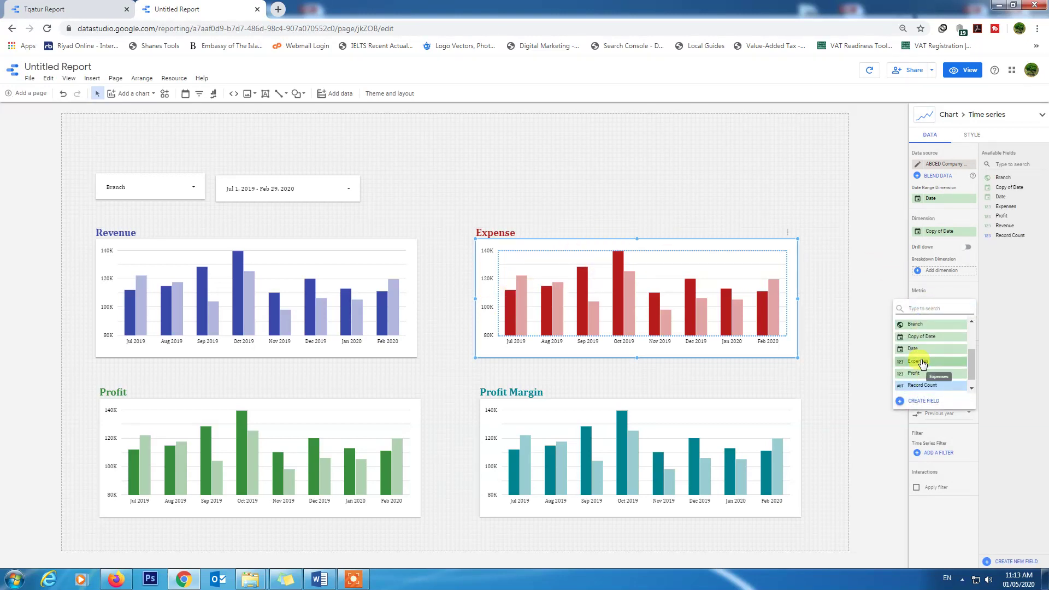
pyautogui.click(923, 361)
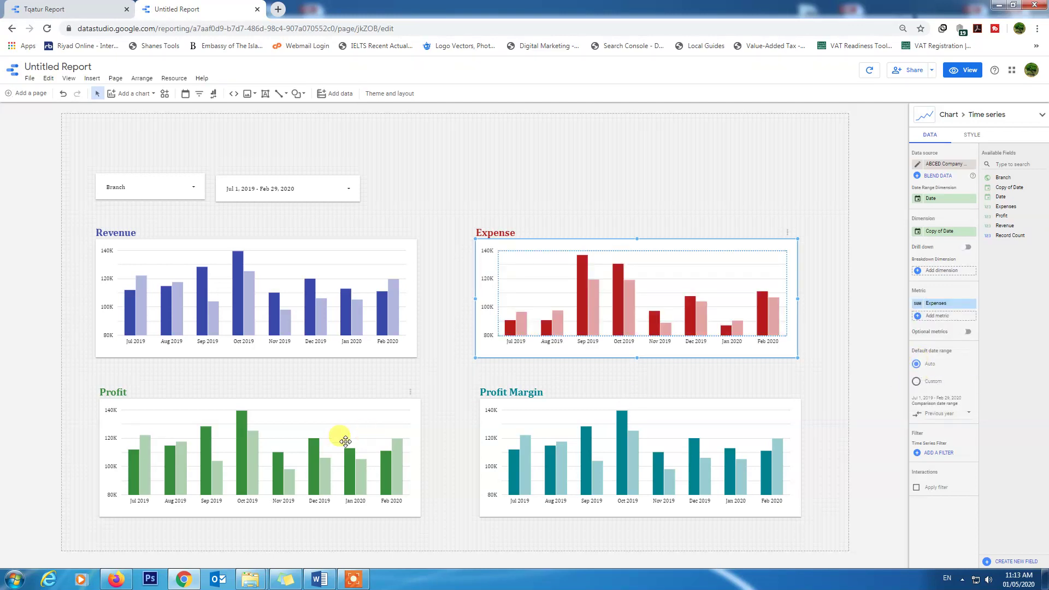
pyautogui.click(280, 444)
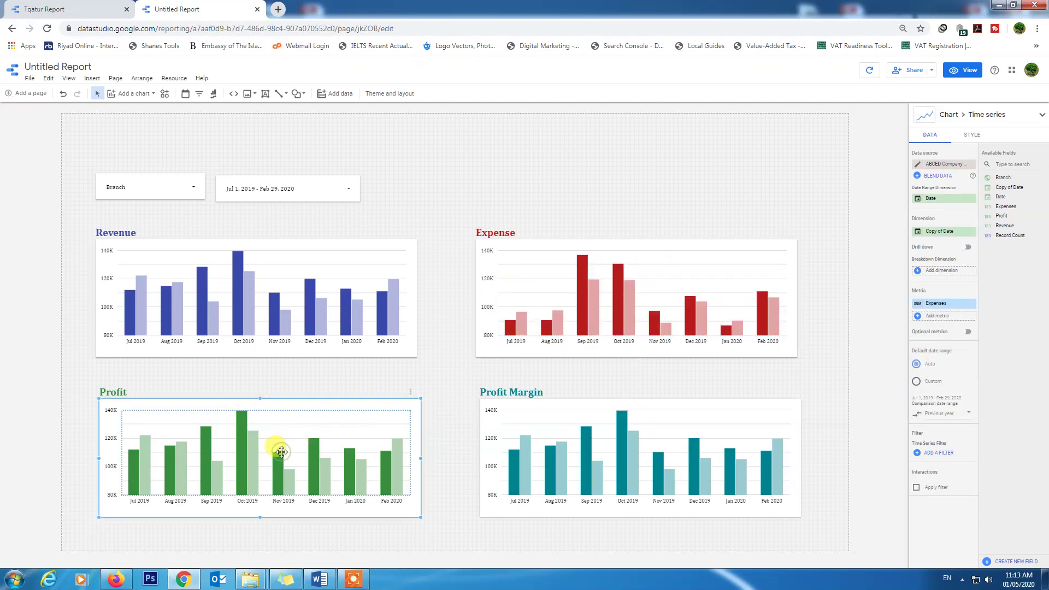
pyautogui.click(934, 303)
pyautogui.scroll(-1, 926, 368)
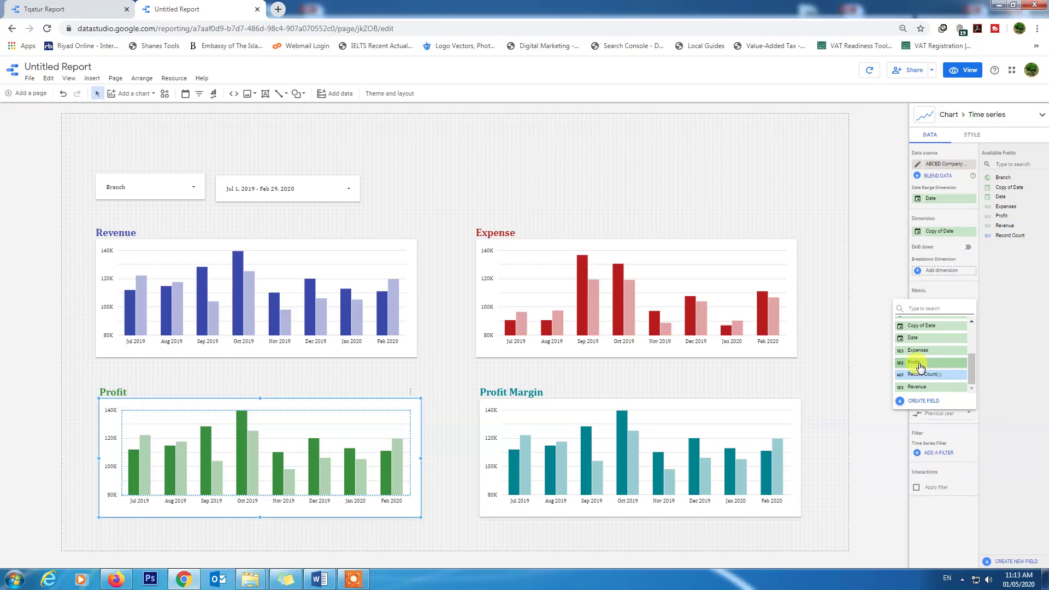
pyautogui.click(923, 362)
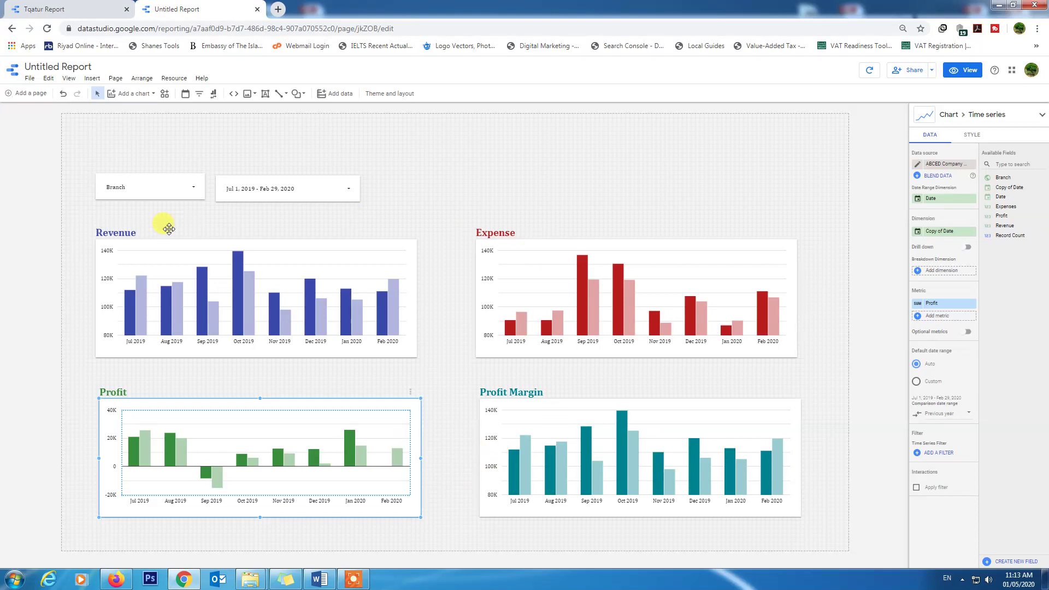
# Draw a text box for the report title above the filters
pyautogui.click(332, 150)
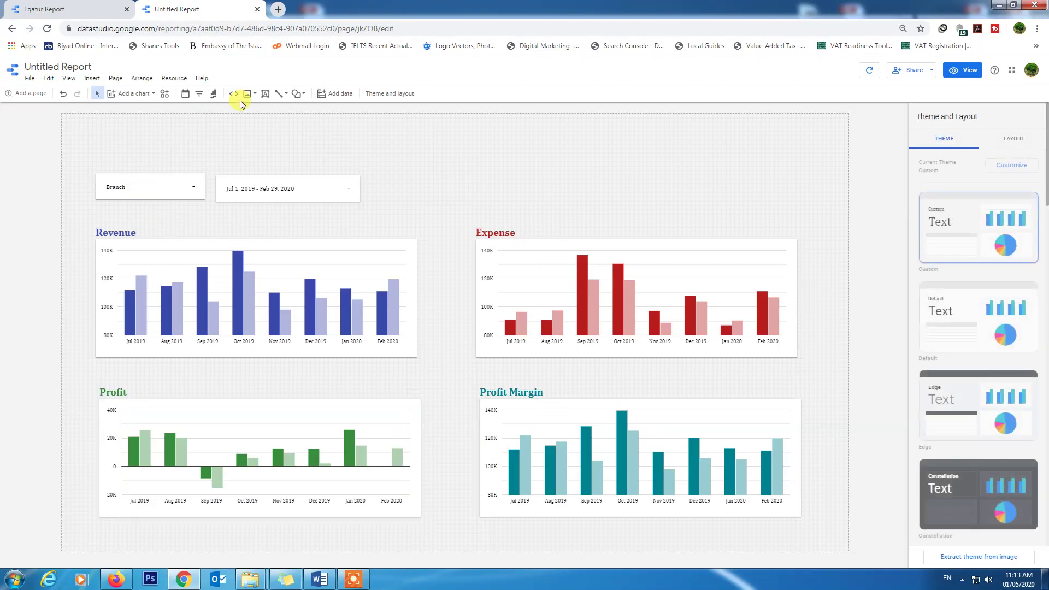
pyautogui.click(271, 96)
pyautogui.moveTo(99, 127); pyautogui.dragTo(322, 167)
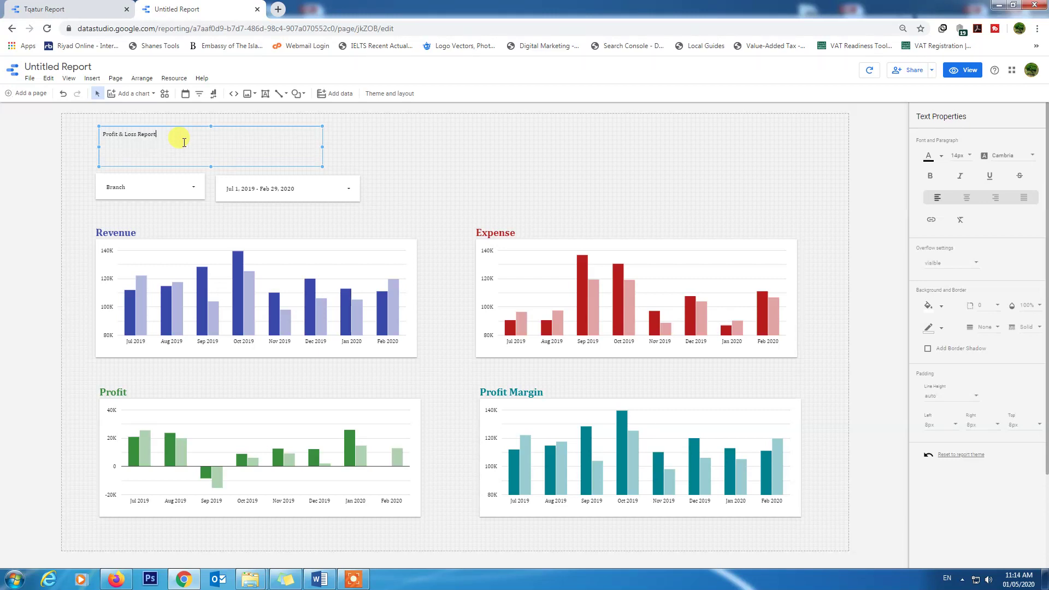
# Set the 'Profit & Loss Report' title to 40px and blue
pyautogui.moveTo(173, 140); pyautogui.dragTo(79, 136)
pyautogui.click(966, 159)
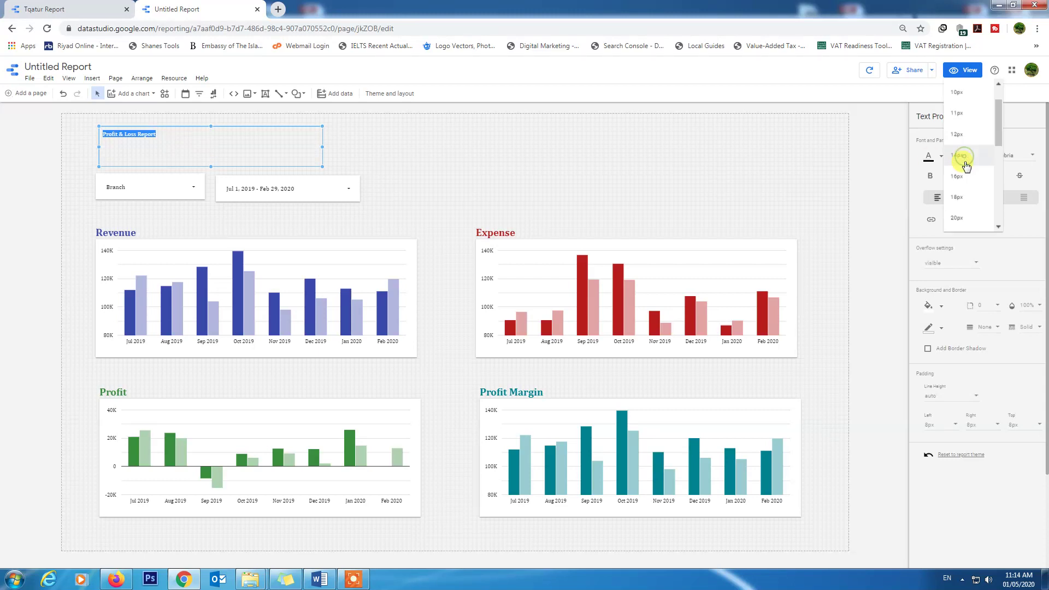
pyautogui.click(958, 227)
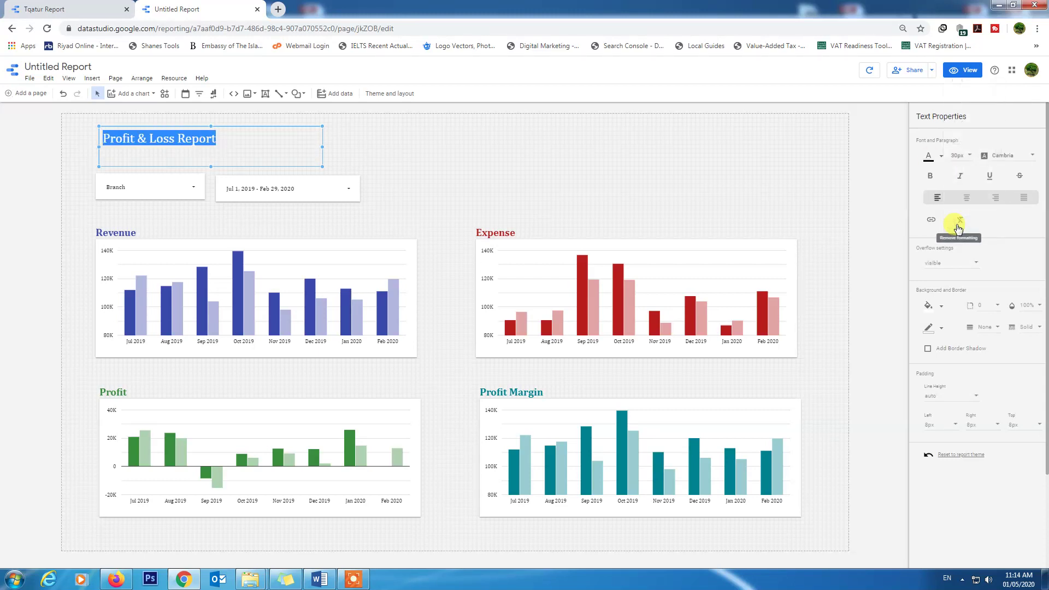
pyautogui.click(961, 159)
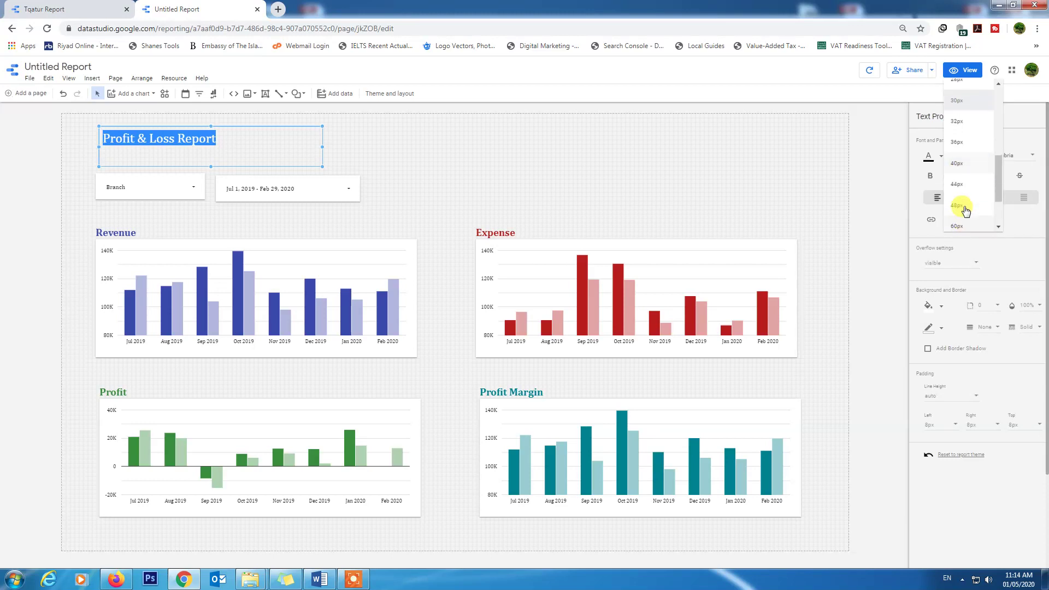
pyautogui.click(962, 164)
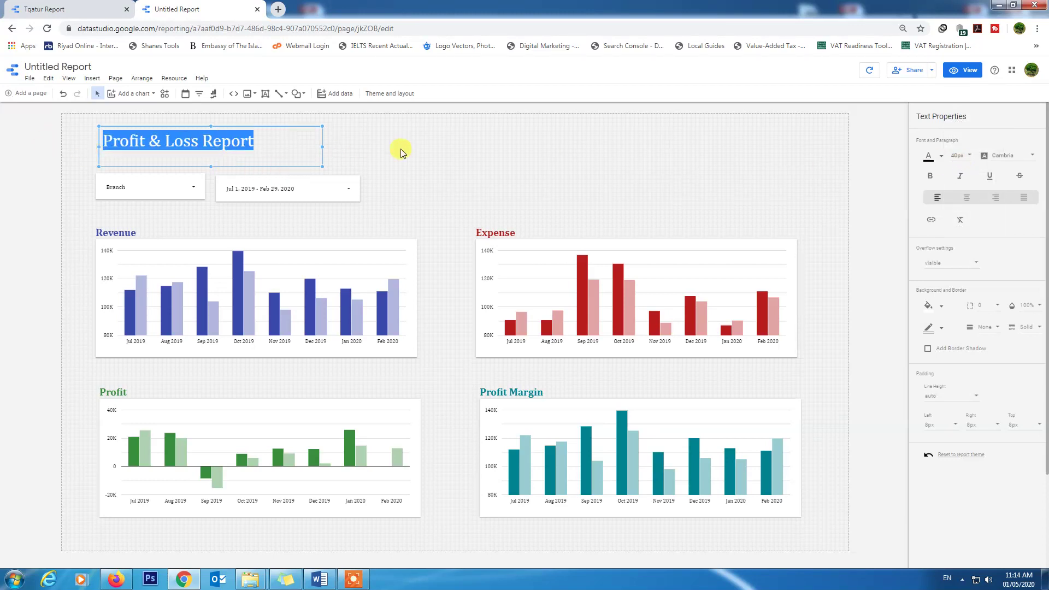
pyautogui.click(933, 158)
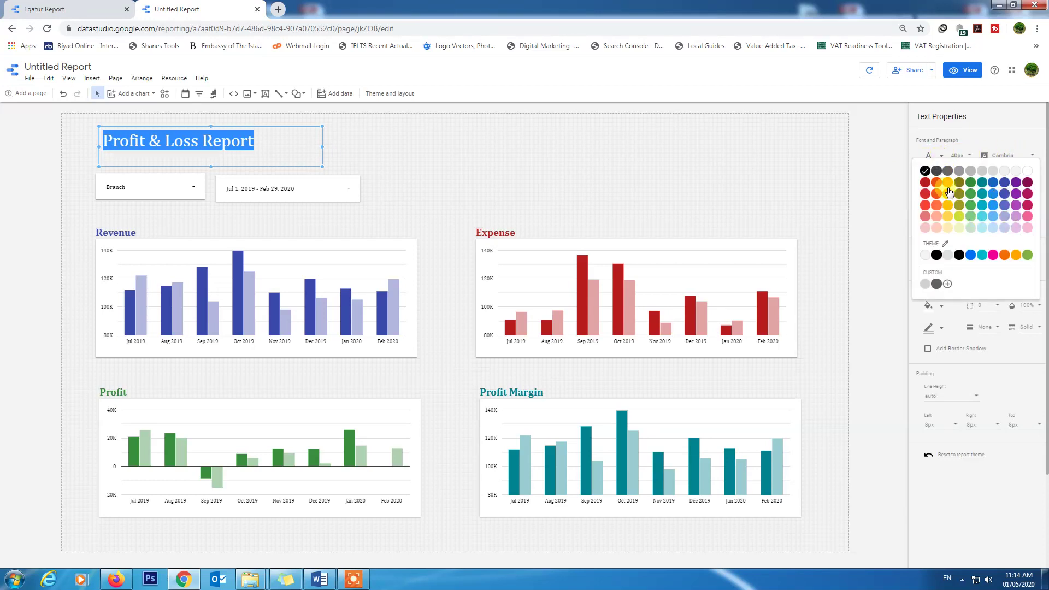
pyautogui.click(995, 186)
# Make the whole title text bold
pyautogui.click(389, 172)
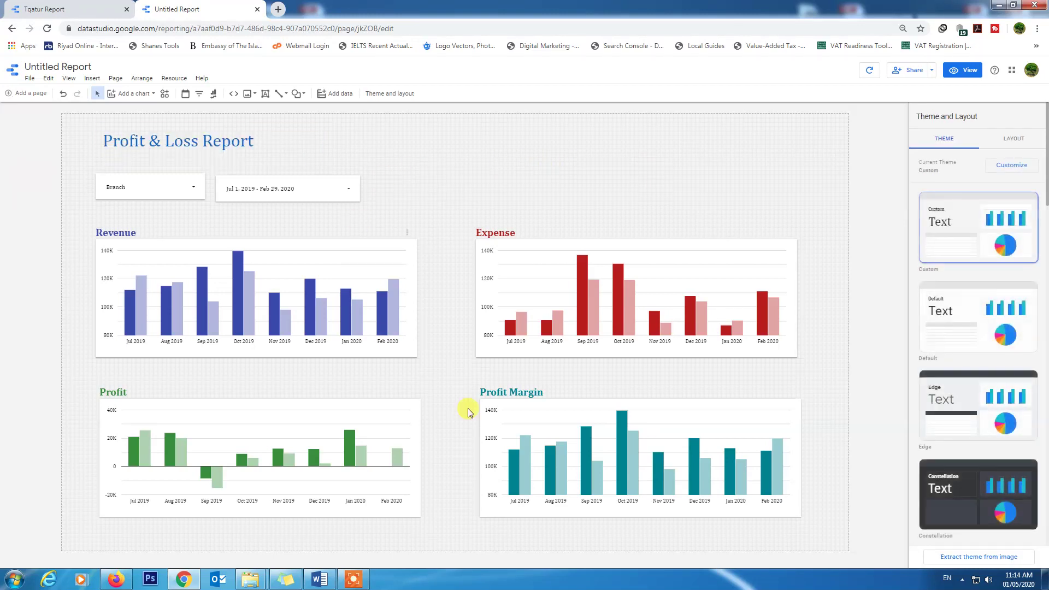
pyautogui.click(227, 134)
pyautogui.doubleClick(166, 141)
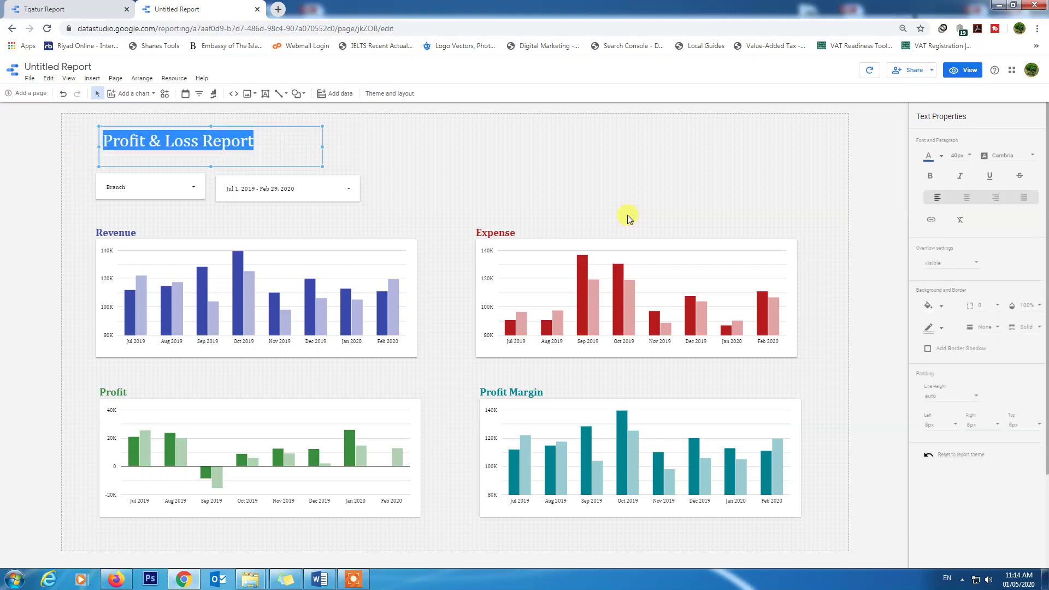
pyautogui.click(931, 176)
pyautogui.click(421, 173)
pyautogui.click(438, 182)
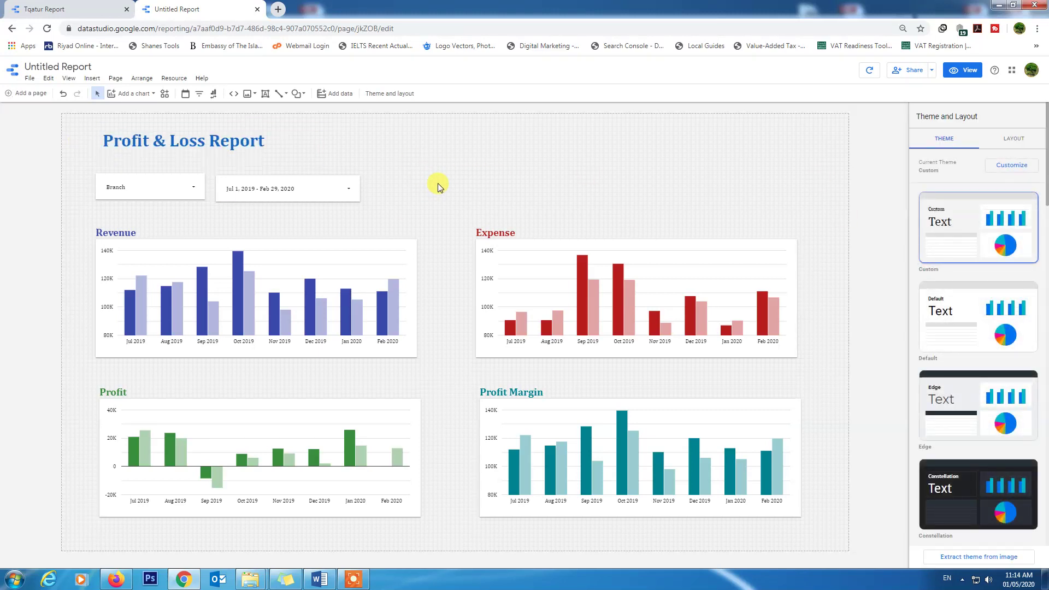
pyautogui.click(160, 183)
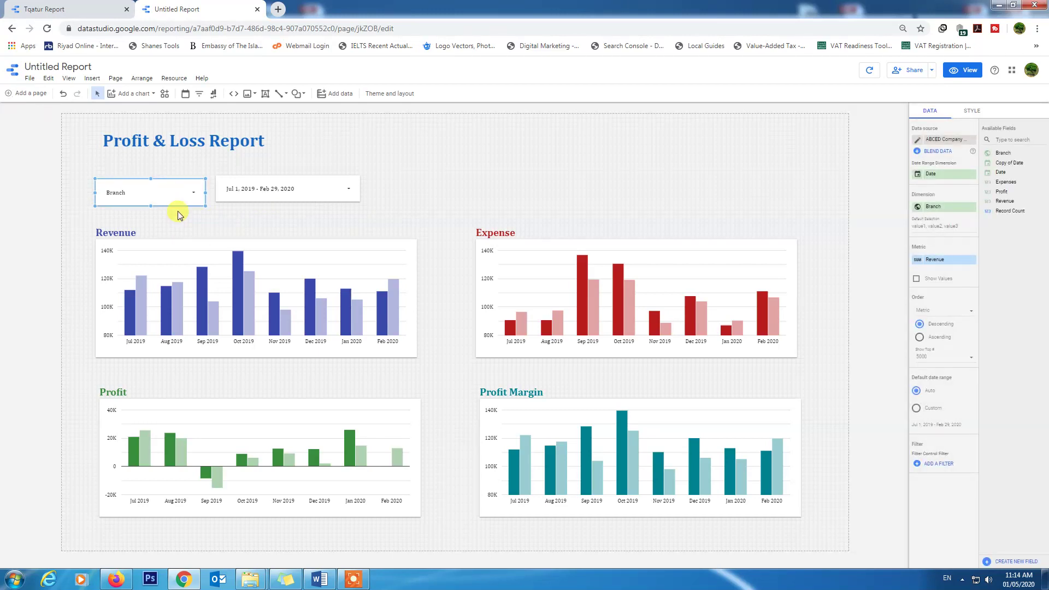
# Style the Branch filter with white 24px text on a blue background
pyautogui.click(974, 111)
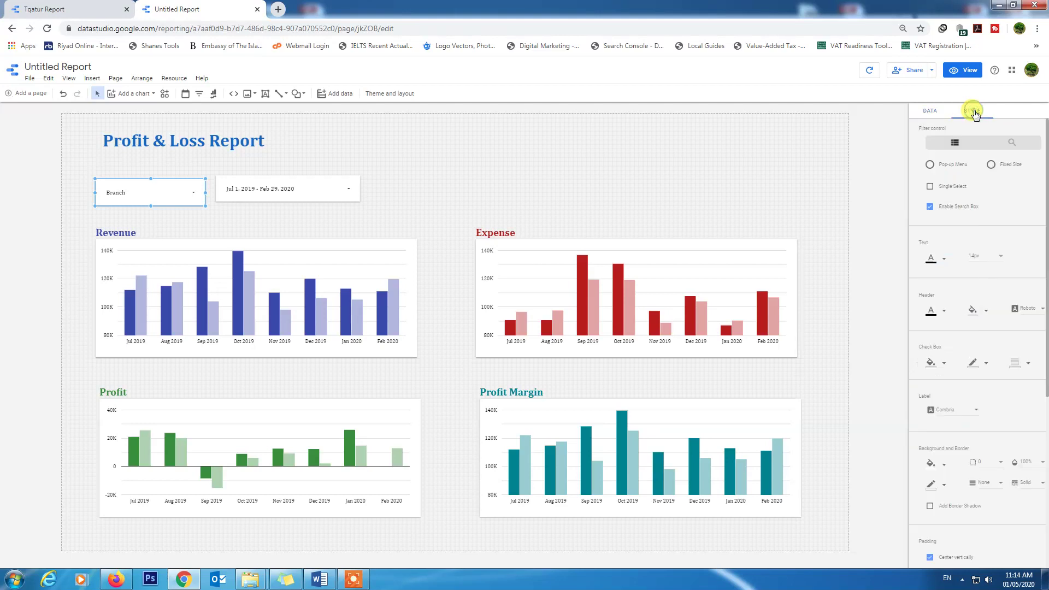
pyautogui.click(946, 264)
pyautogui.click(1026, 292)
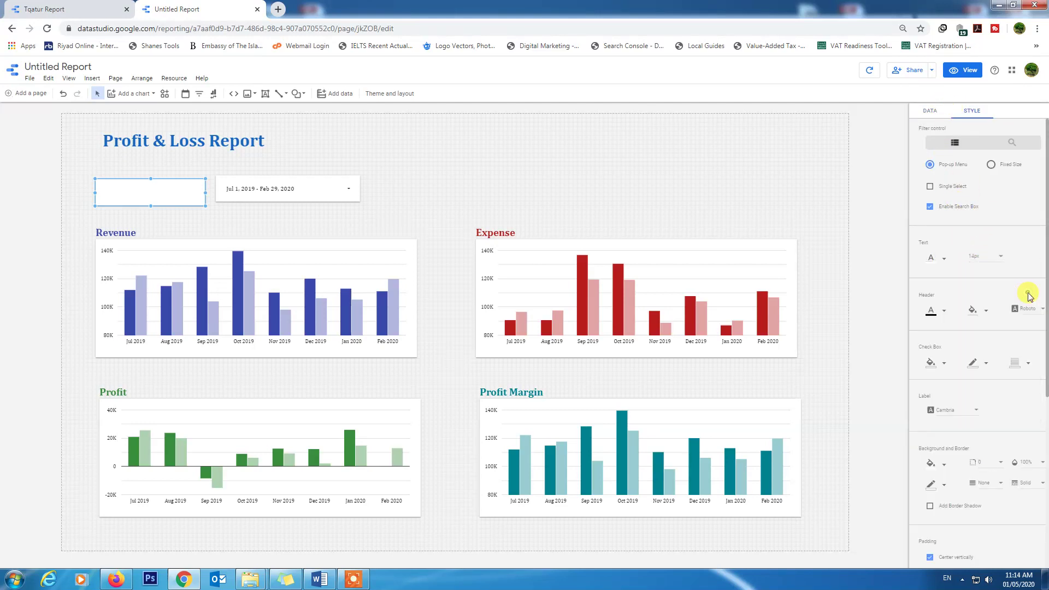
pyautogui.click(1002, 258)
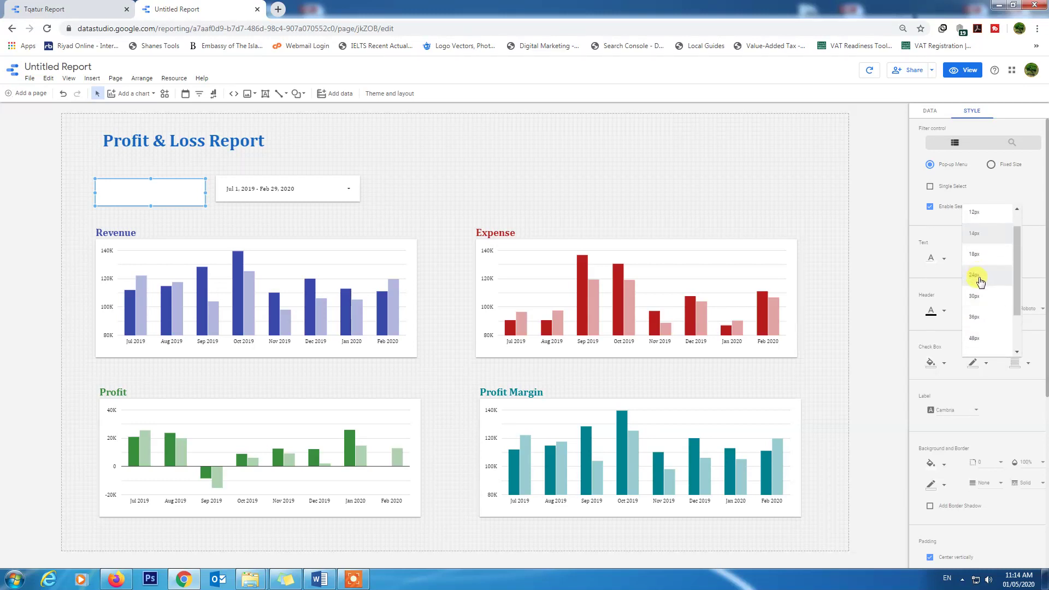
pyautogui.click(979, 280)
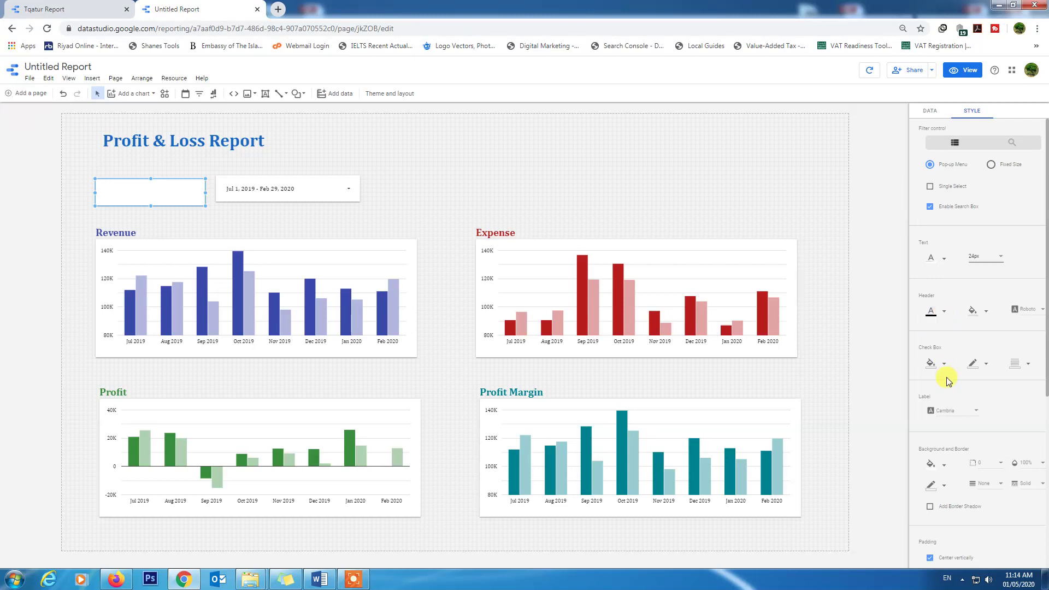
pyautogui.scroll(-2, 947, 377)
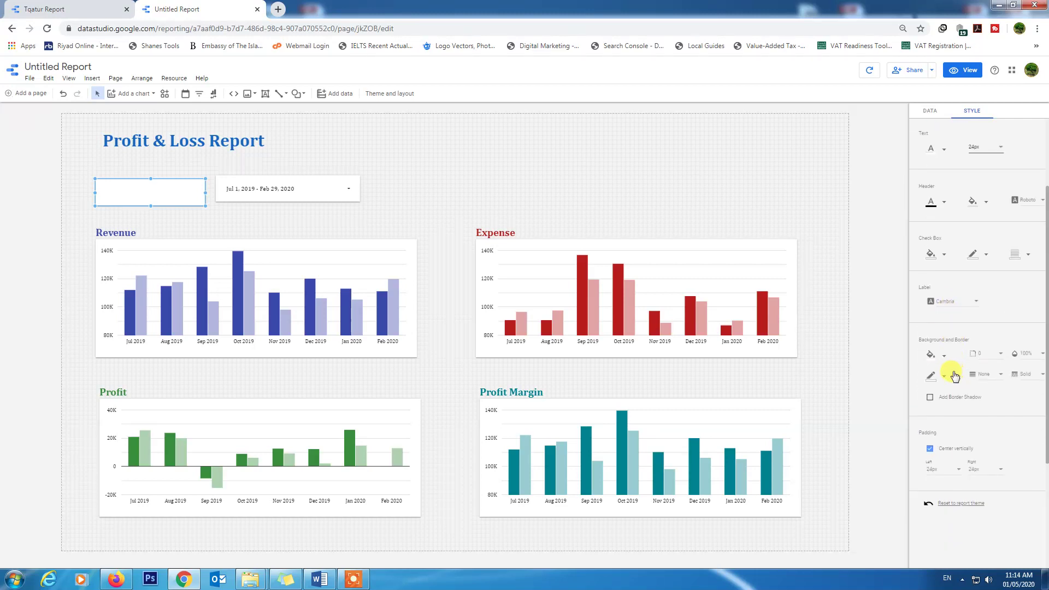
pyautogui.click(945, 356)
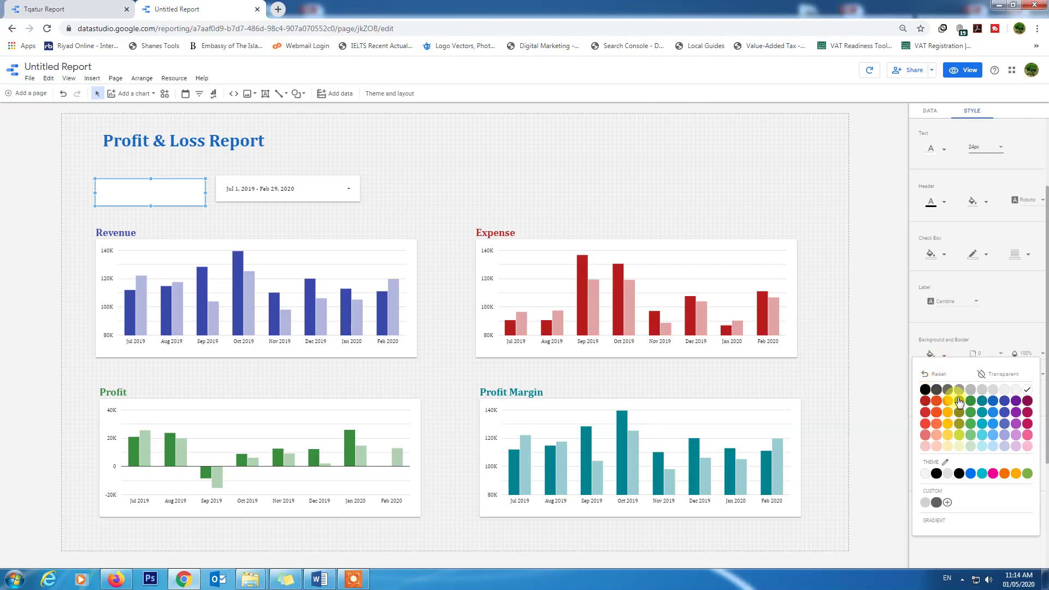
pyautogui.click(995, 403)
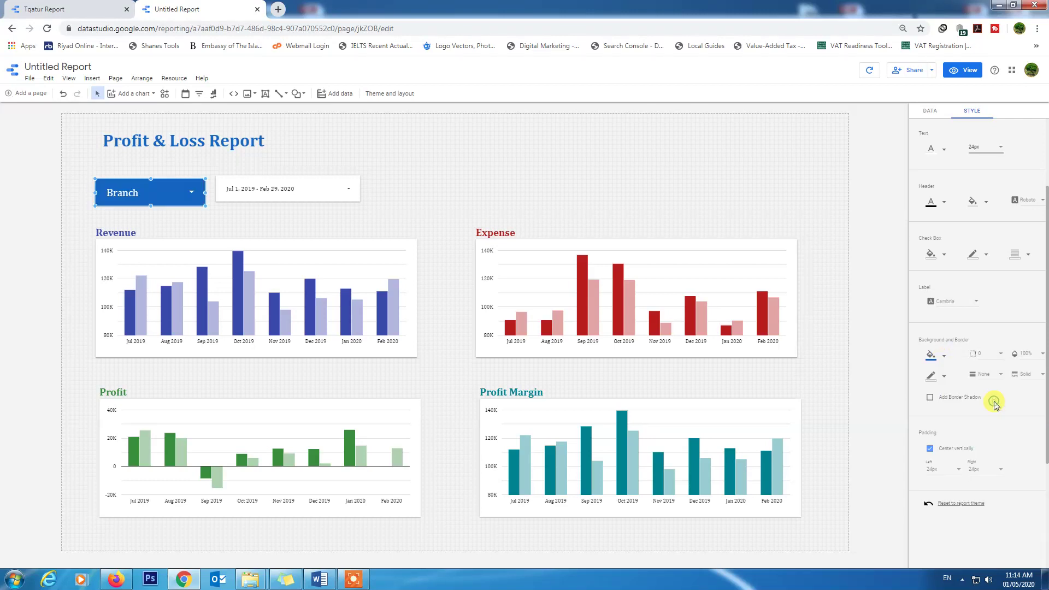
# Test the Branch filter dropdown in view mode
pyautogui.scroll(-1, 995, 403)
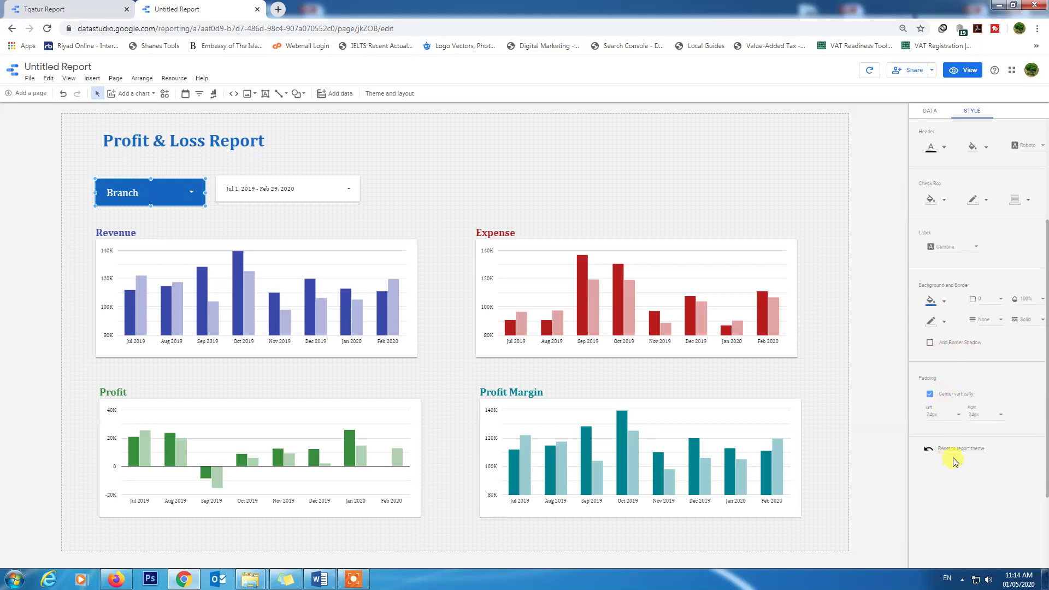
pyautogui.scroll(3, 949, 450)
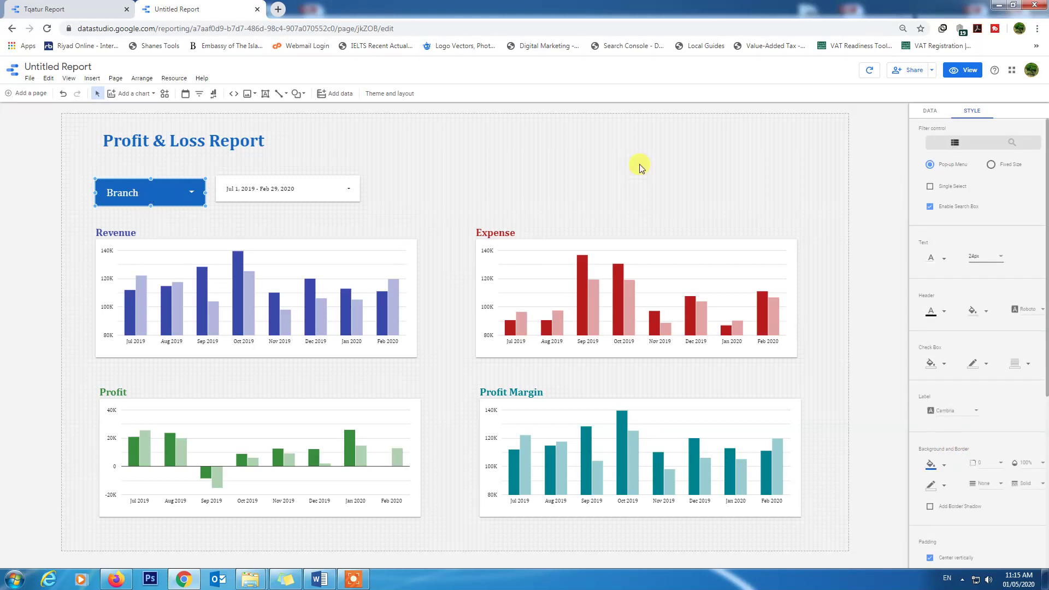
pyautogui.click(963, 70)
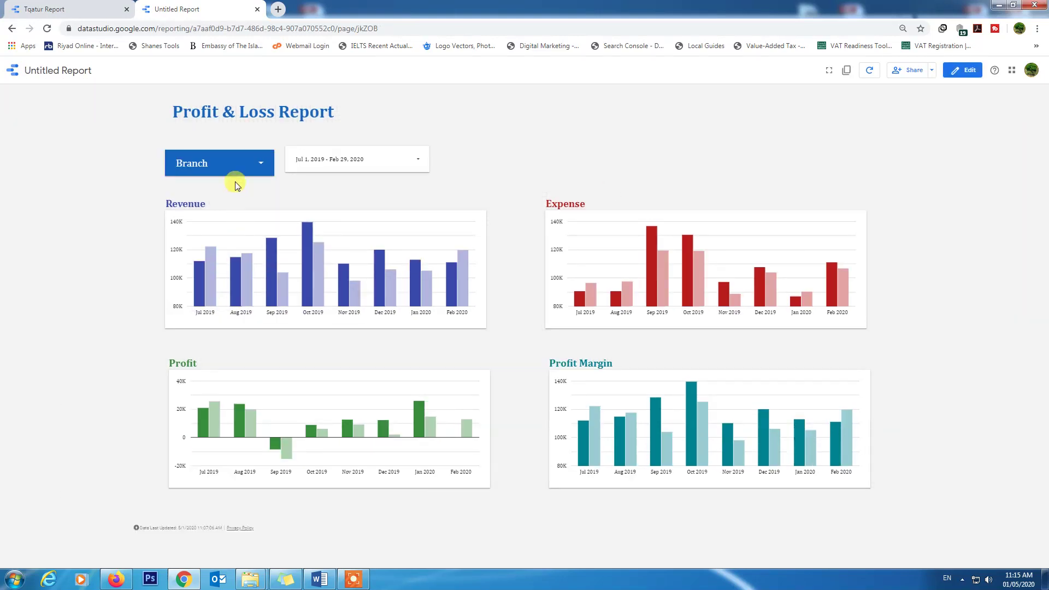
pyautogui.click(232, 171)
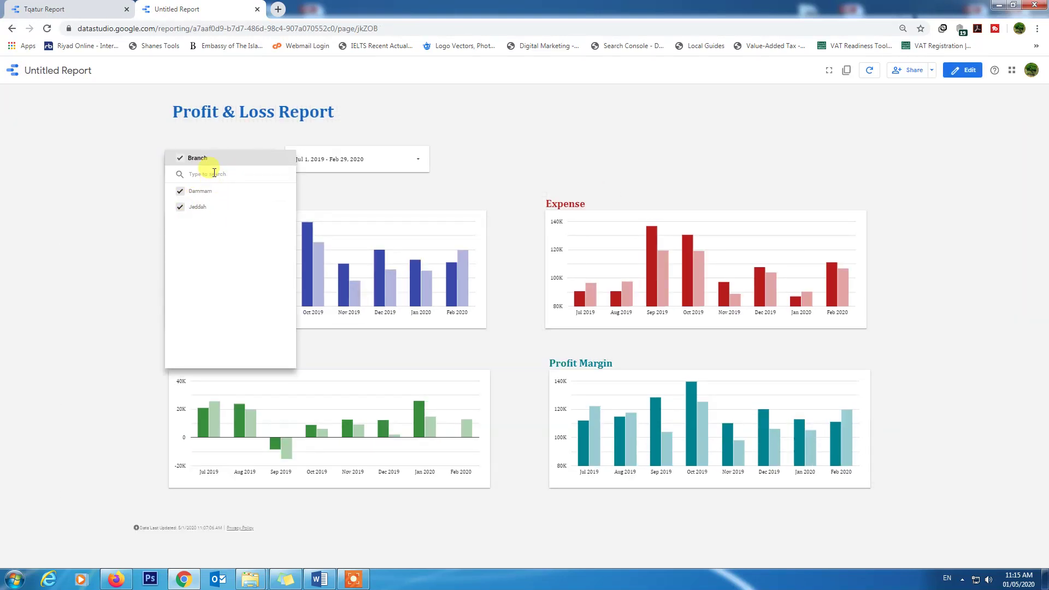
pyautogui.click(459, 176)
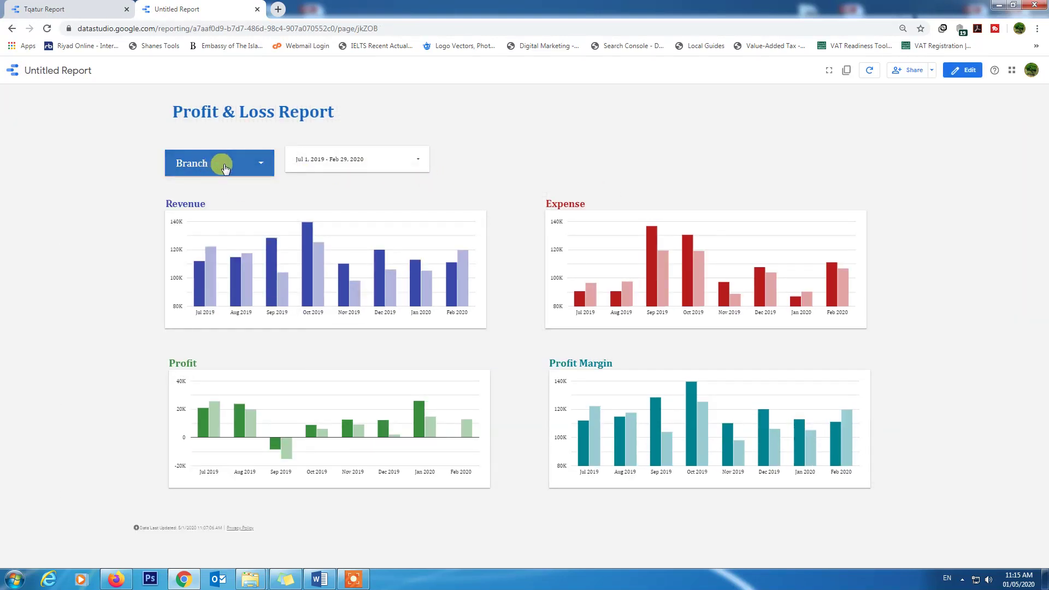
# Give the date range control white text on a blue background
pyautogui.click(958, 71)
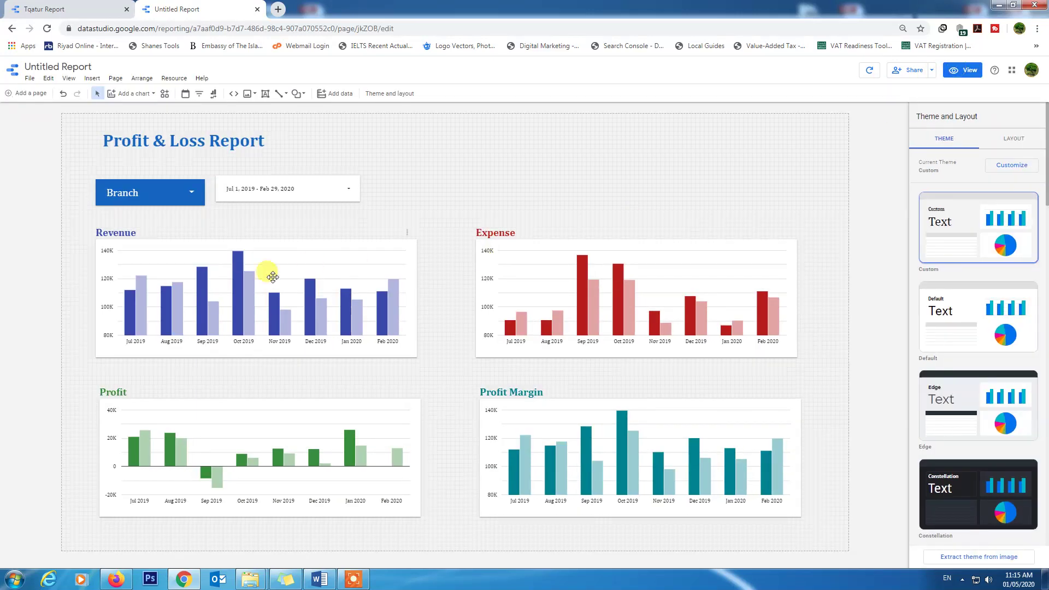
pyautogui.click(288, 189)
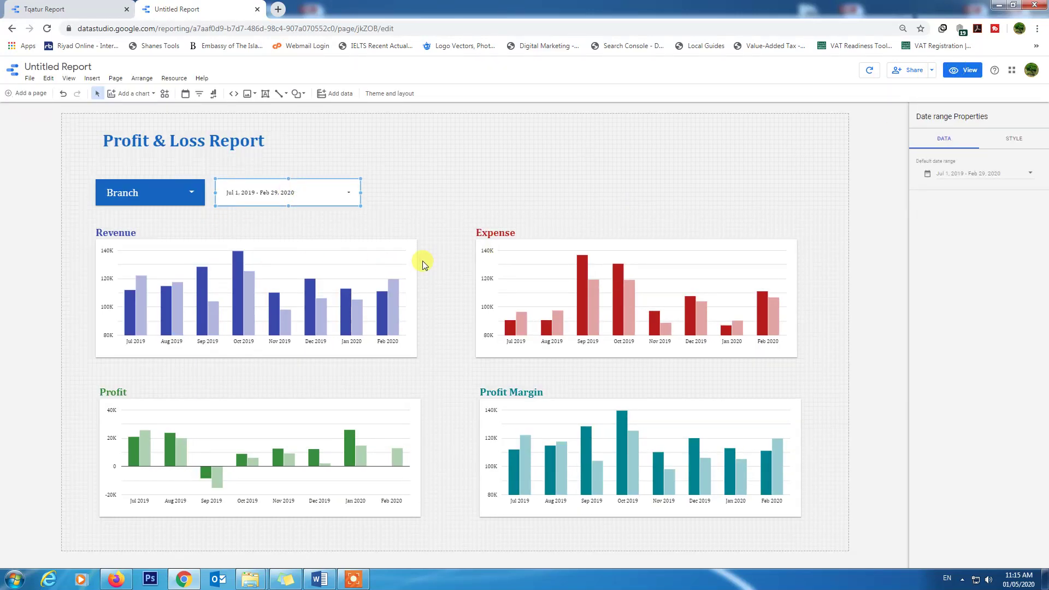
pyautogui.click(1015, 139)
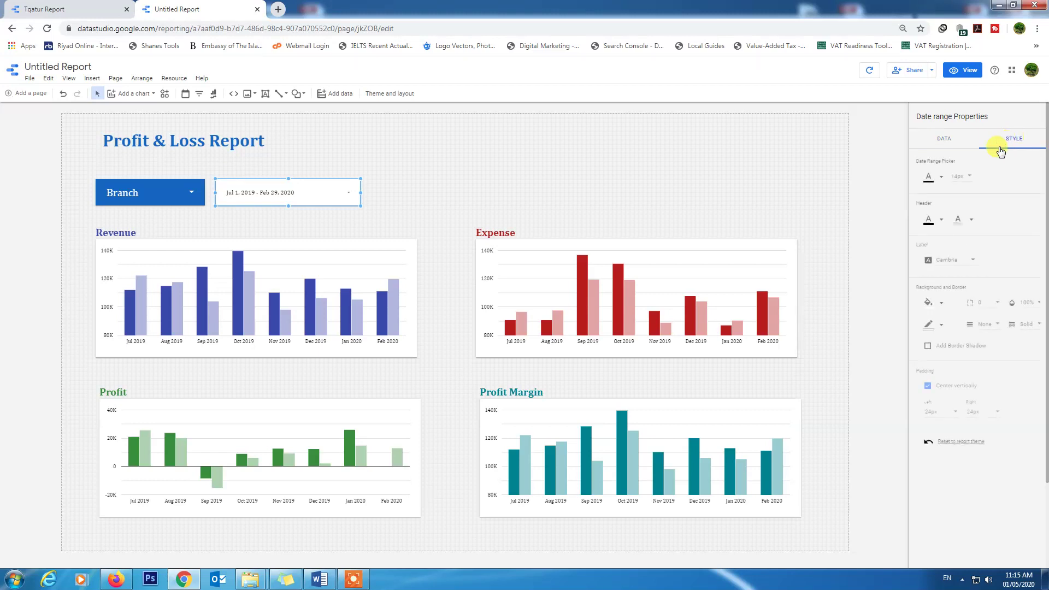
pyautogui.click(943, 178)
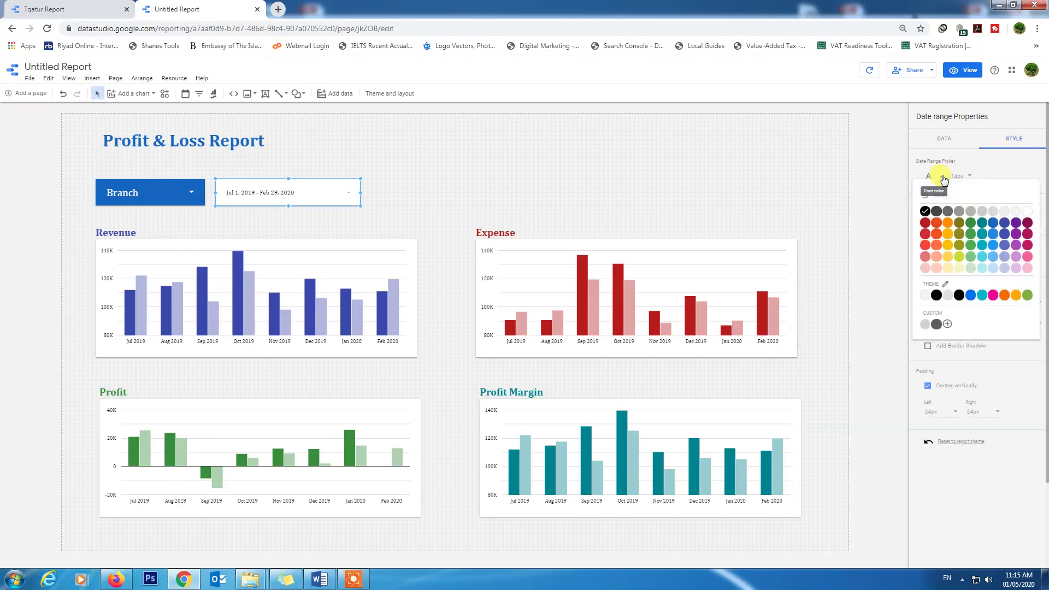
pyautogui.click(1028, 213)
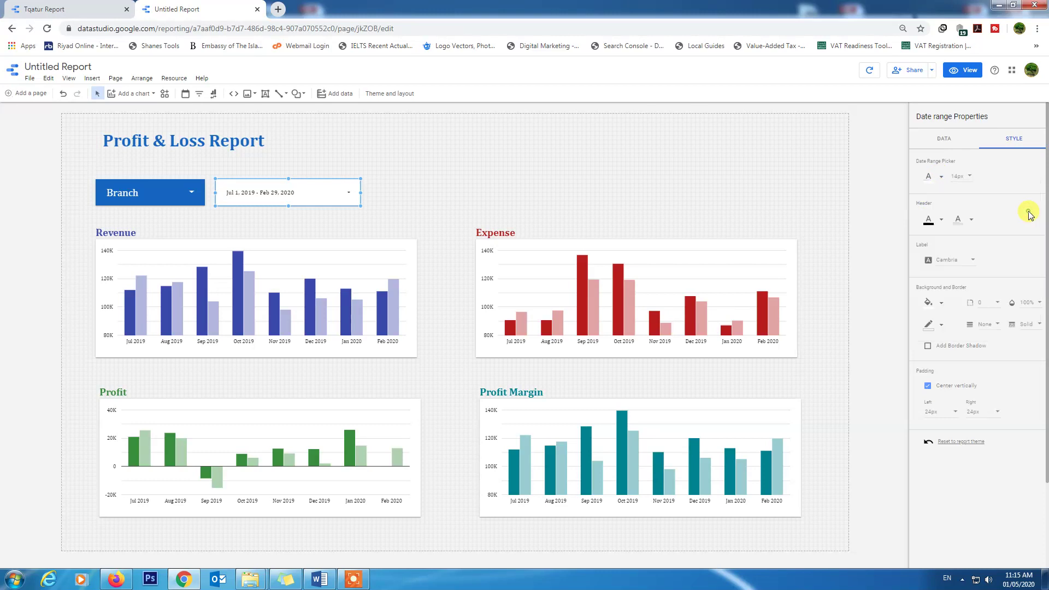
pyautogui.click(940, 303)
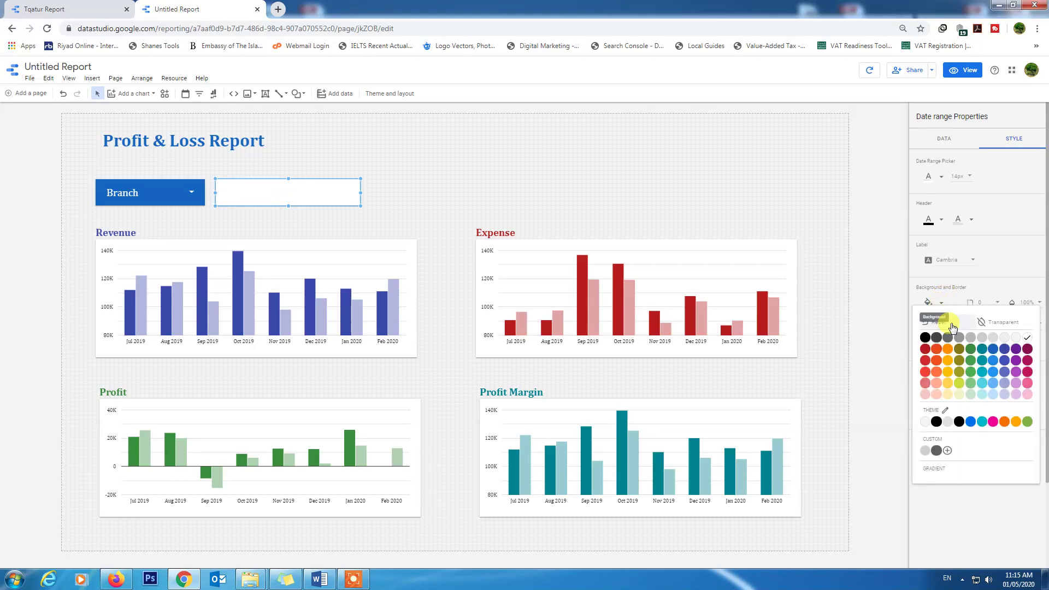
pyautogui.click(993, 349)
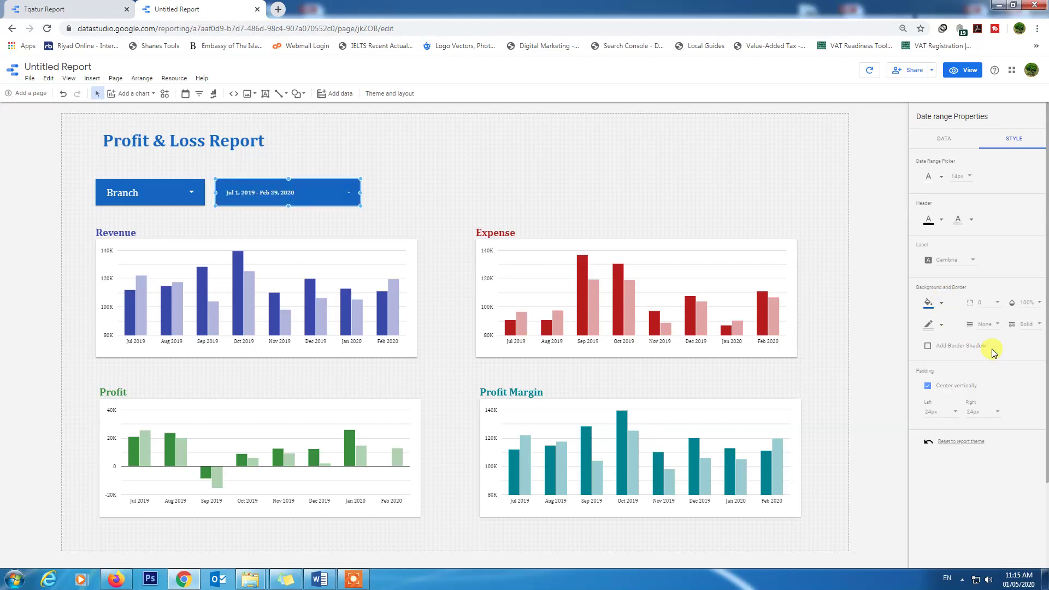
# Enlarge the date range text to 24px and widen the control to show full dates
pyautogui.click(970, 176)
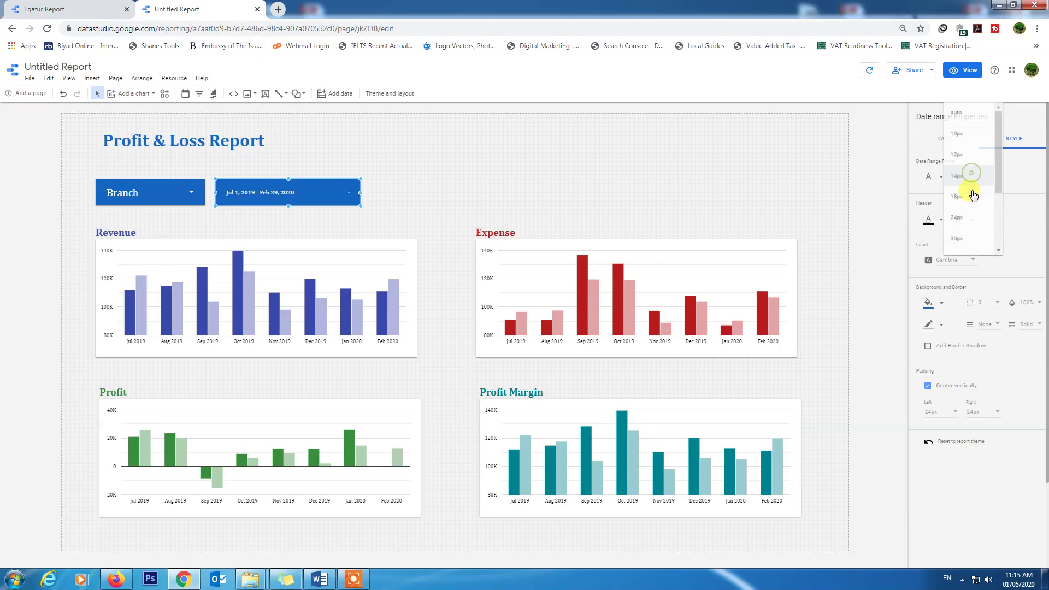
pyautogui.click(962, 220)
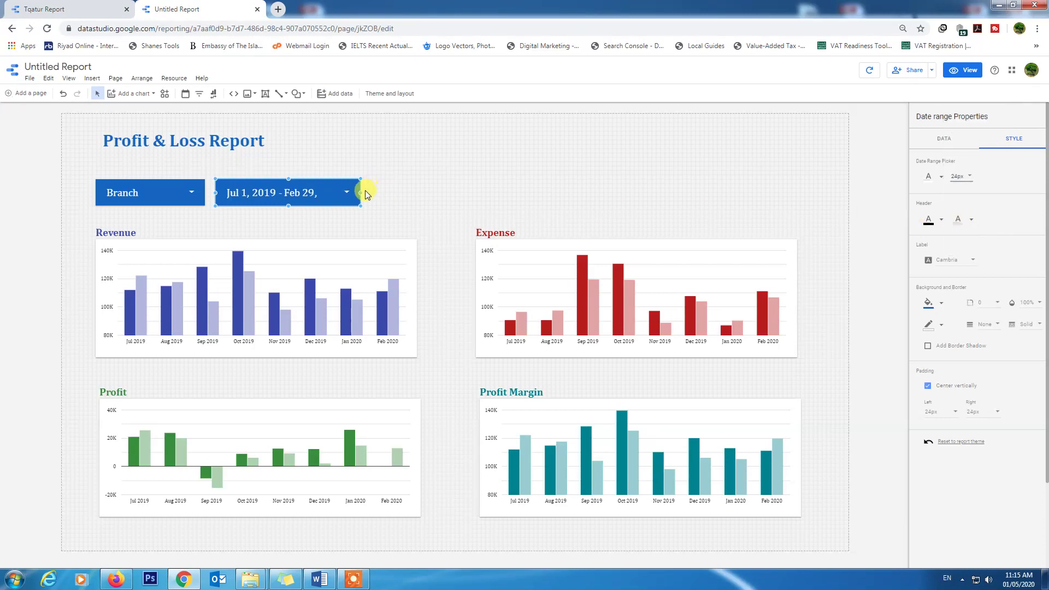
pyautogui.moveTo(359, 193); pyautogui.dragTo(397, 194)
pyautogui.click(459, 204)
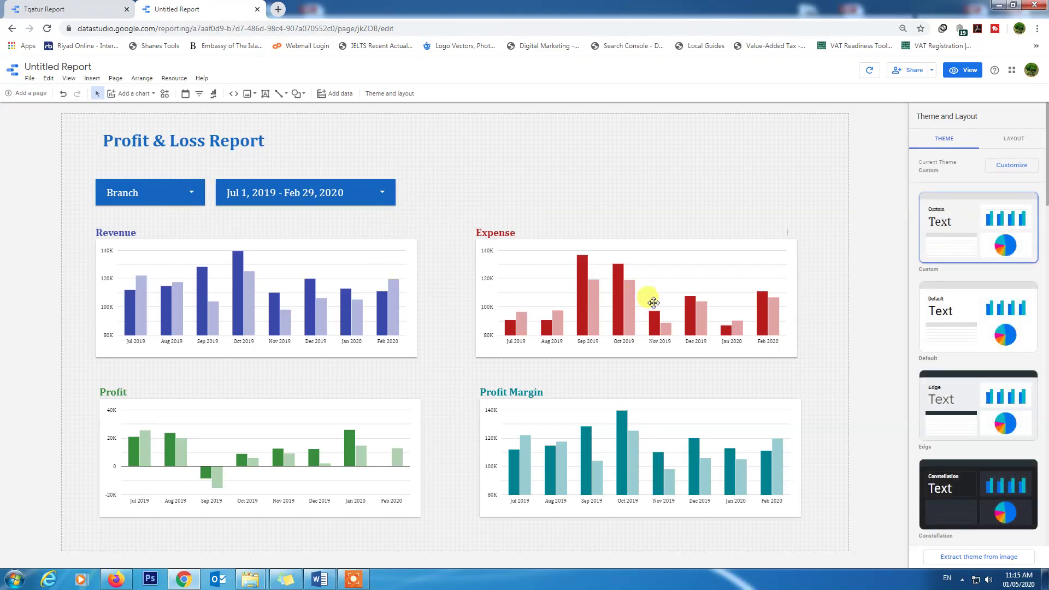
# Nudge the title down to align with the Branch filter and preview in view mode
pyautogui.click(155, 138)
pyautogui.moveTo(234, 157); pyautogui.dragTo(232, 165)
pyautogui.click(584, 201)
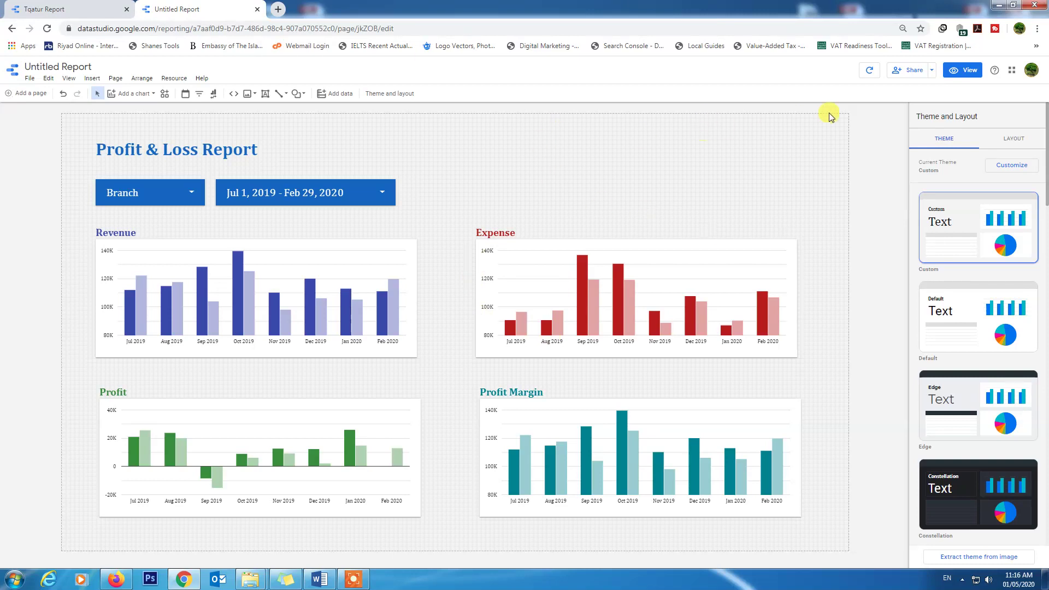
pyautogui.click(963, 70)
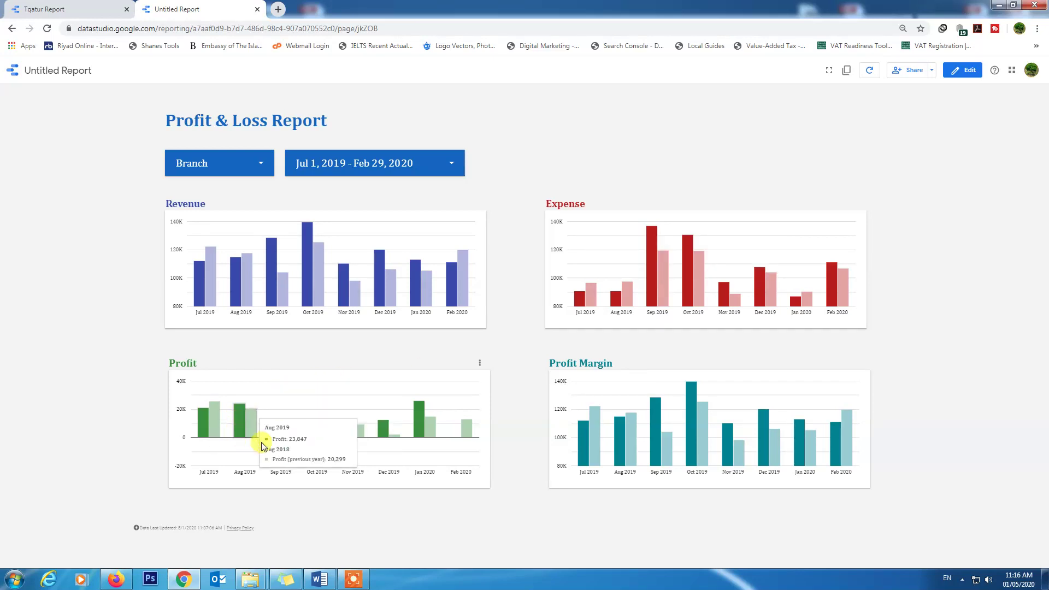
# Filter to the Jeddah branch only and set the date range to Jan 1, 2019 – Feb 29, 2020
pyautogui.click(263, 162)
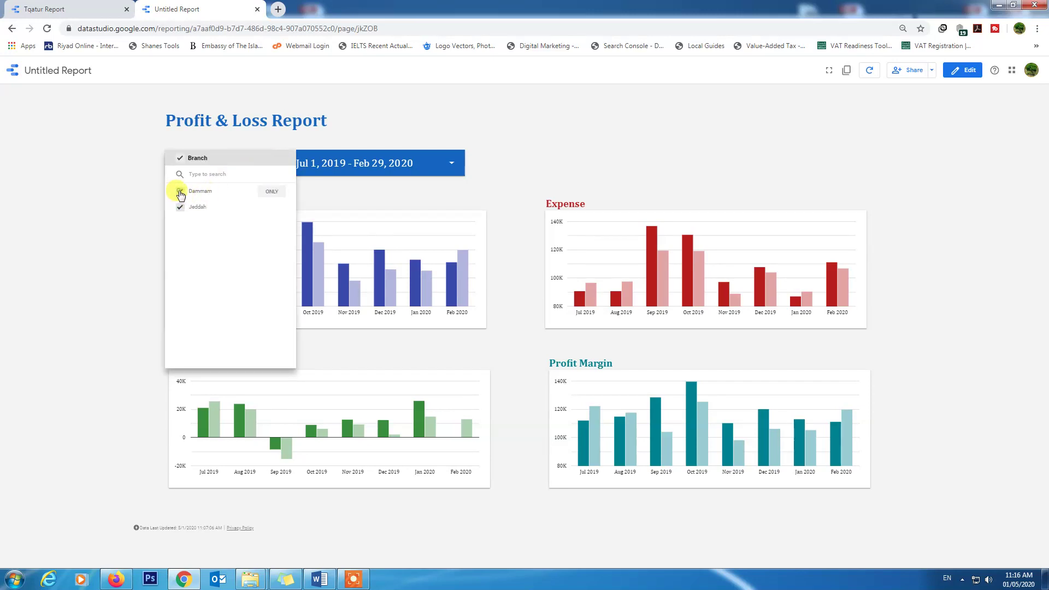
pyautogui.click(477, 192)
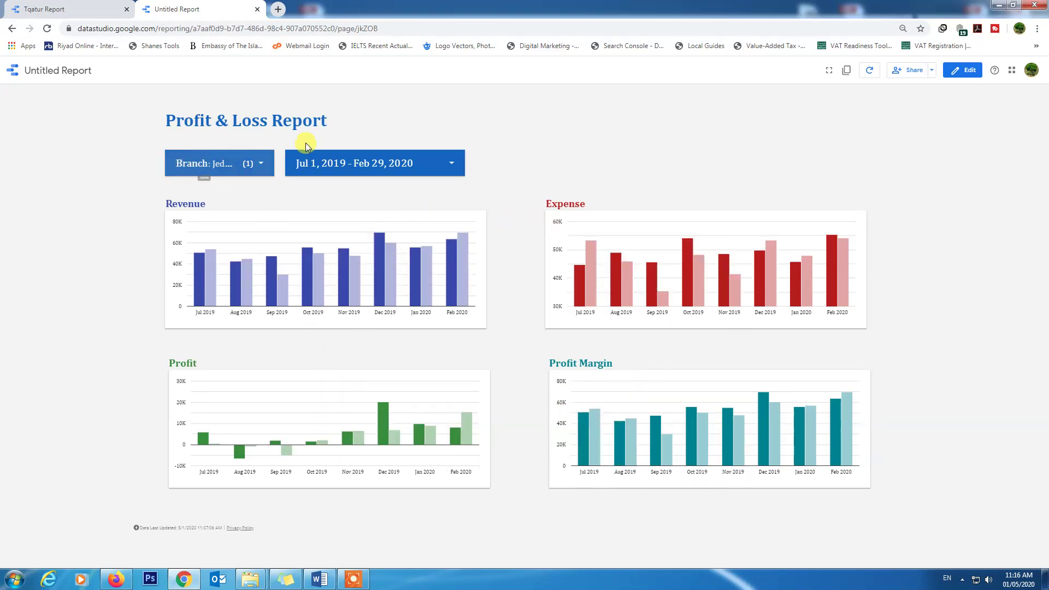
pyautogui.click(399, 163)
pyautogui.click(309, 203)
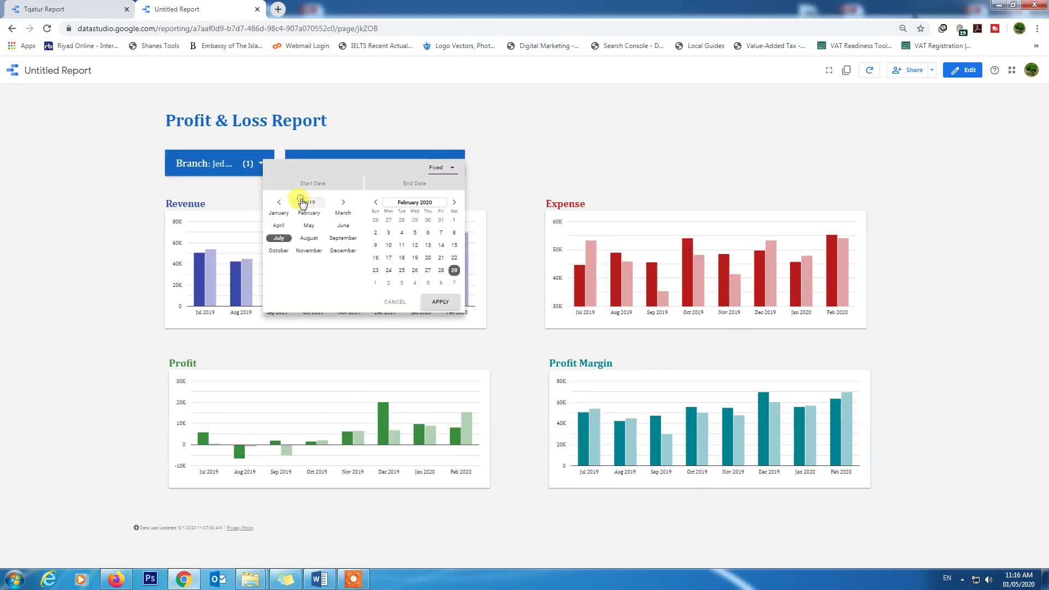
pyautogui.click(276, 214)
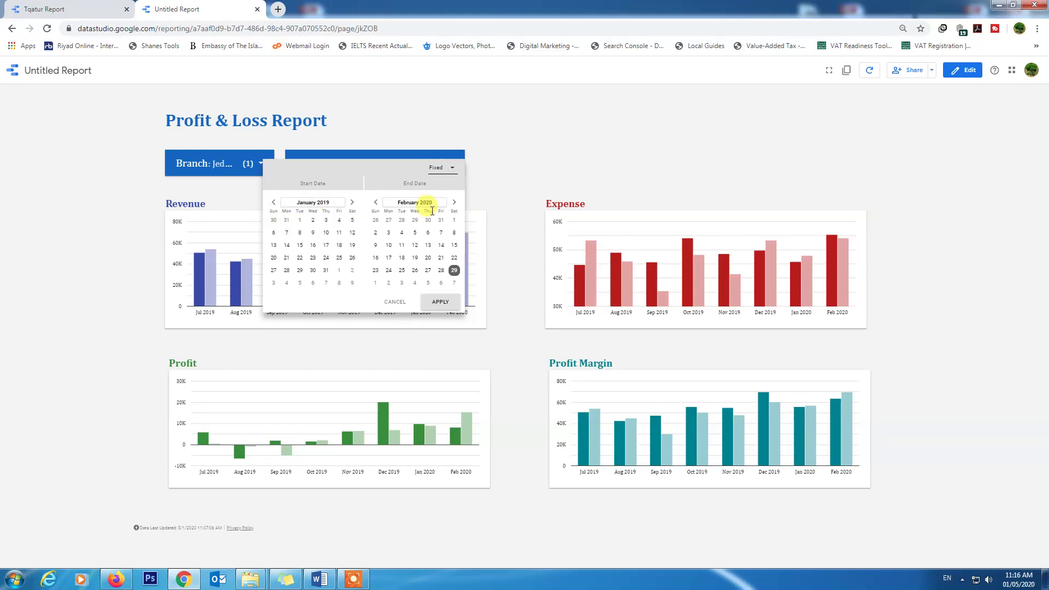
pyautogui.click(299, 222)
pyautogui.click(442, 302)
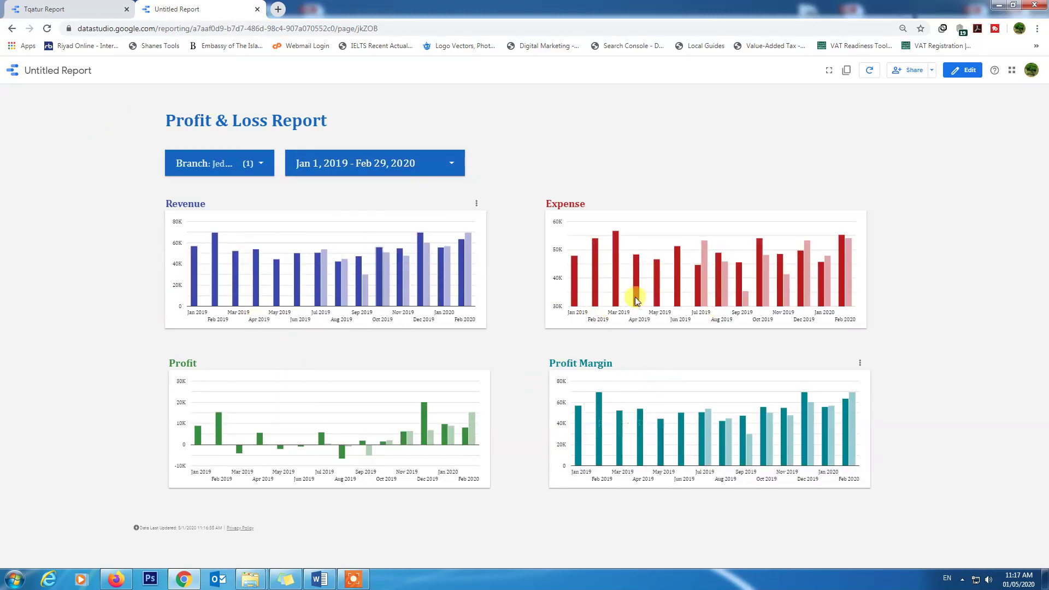
# Tick Dammam again in the Branch filter so both Dammam and Jeddah are shown
pyautogui.click(250, 163)
pyautogui.click(180, 192)
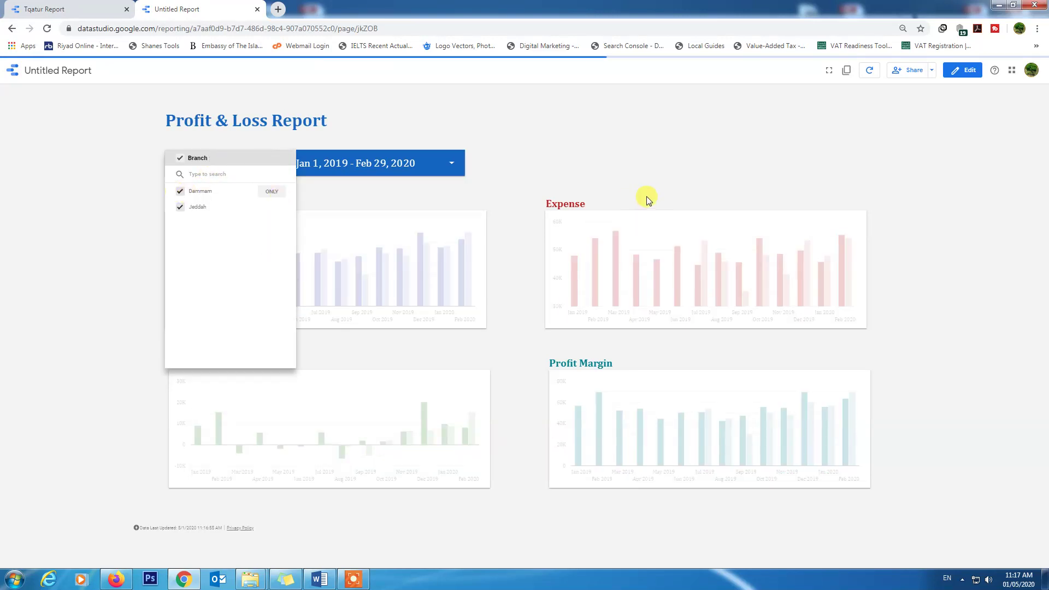
pyautogui.click(597, 186)
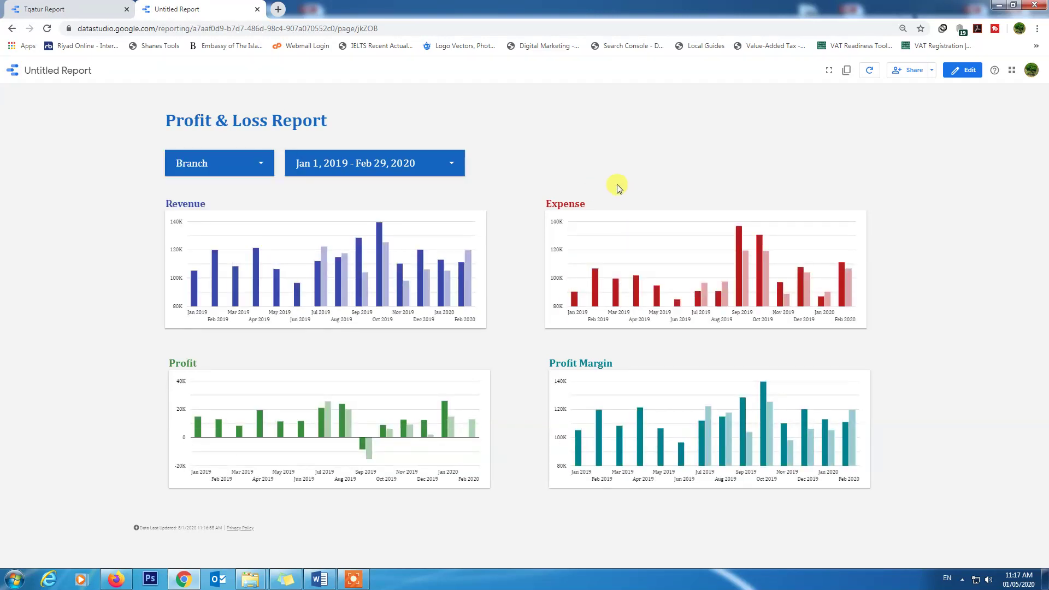